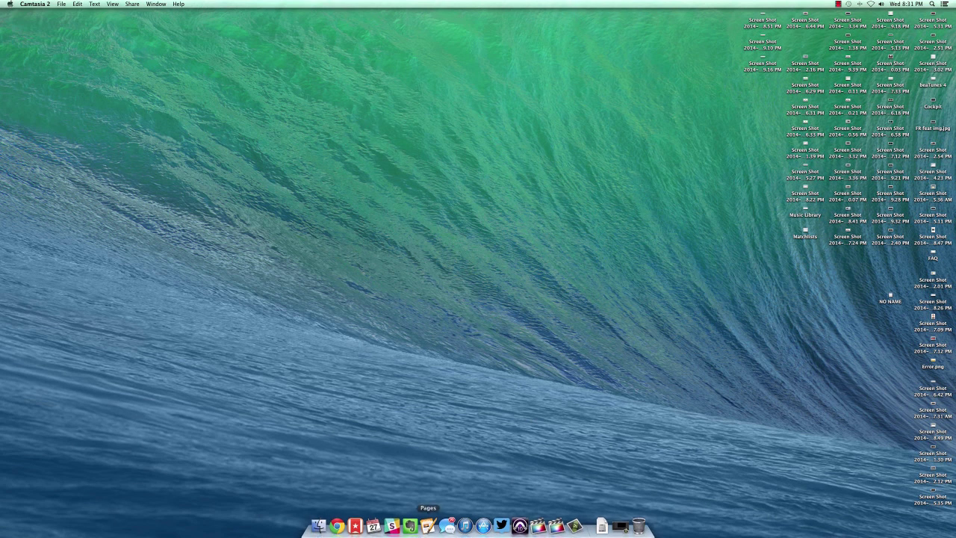
Load serato.com in Chrome and go to DJ Products > Serato DJ.
{"action": "left_click", "coordinate": [337, 525]}
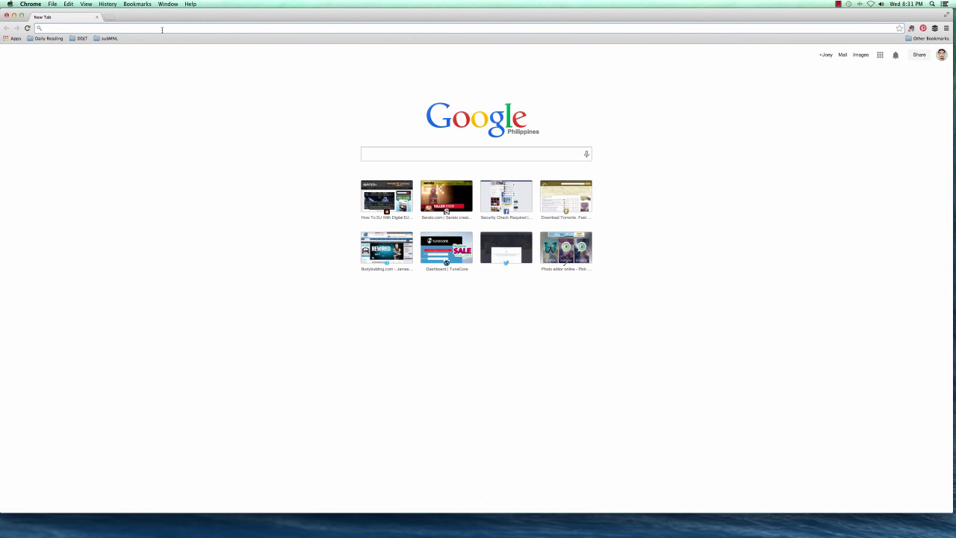
{"action": "type", "text": "serato.com"}
{"action": "key", "text": "Return"}
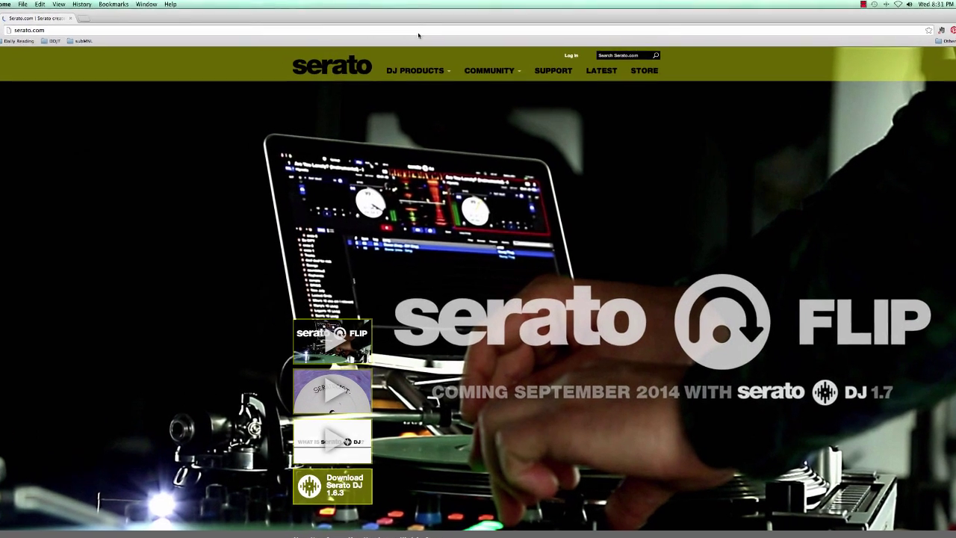
{"action": "left_click", "coordinate": [419, 66]}
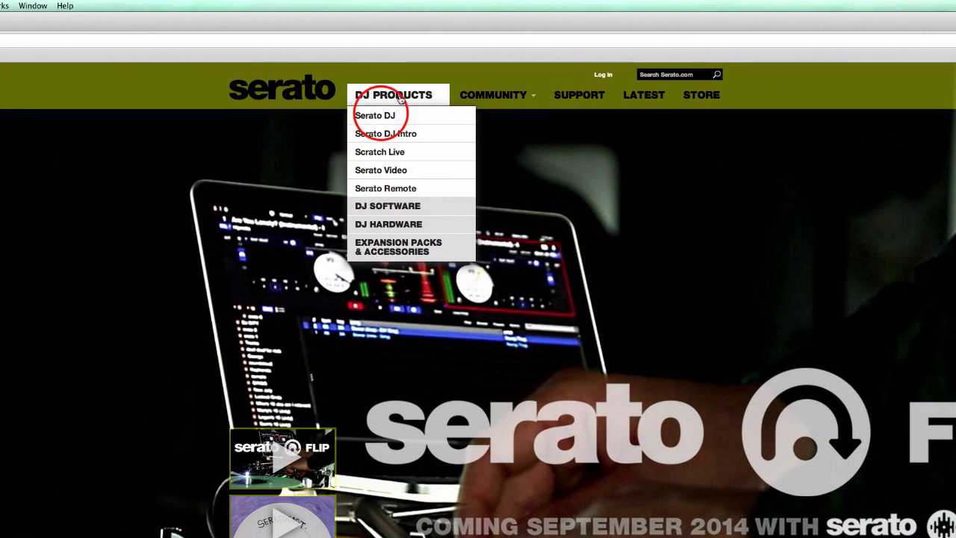
{"action": "left_click", "coordinate": [382, 117]}
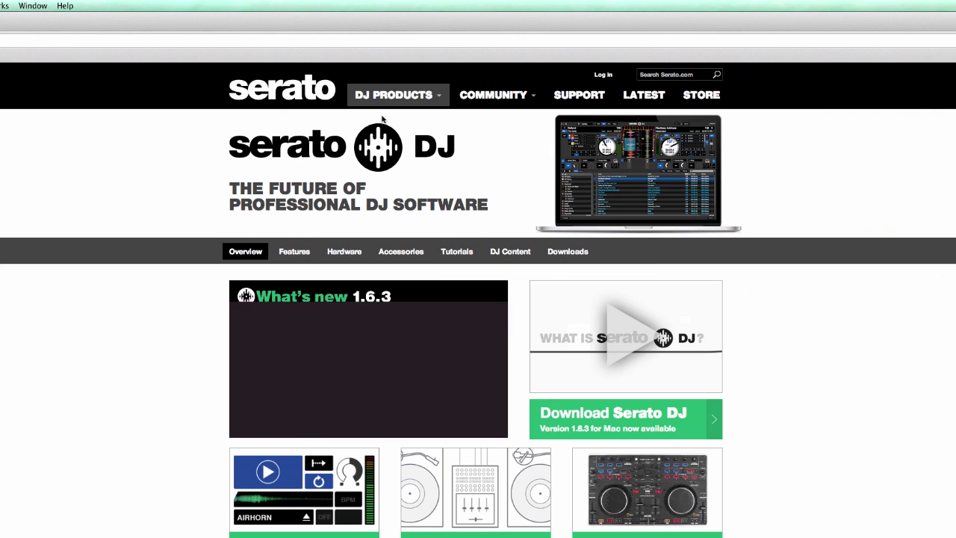
Request the Serato DJ 1.6.3 Mac download and log in with the account e-mail and password.
{"action": "left_click", "coordinate": [570, 258]}
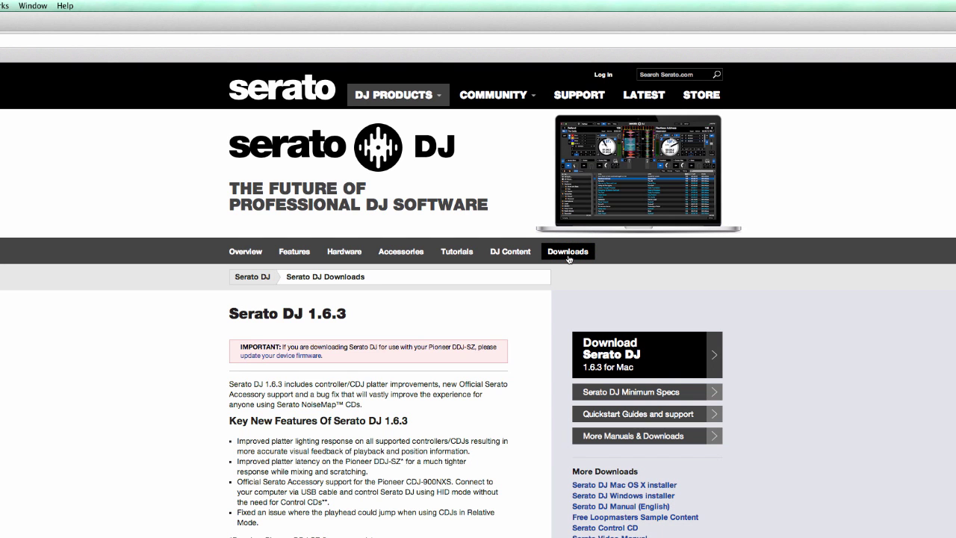
{"action": "left_click", "coordinate": [639, 363]}
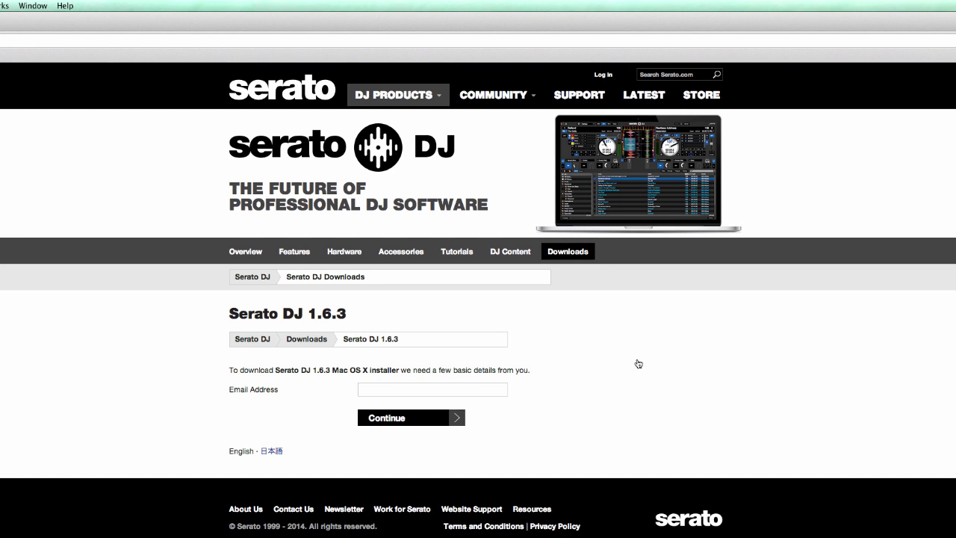
{"action": "left_click", "coordinate": [440, 389]}
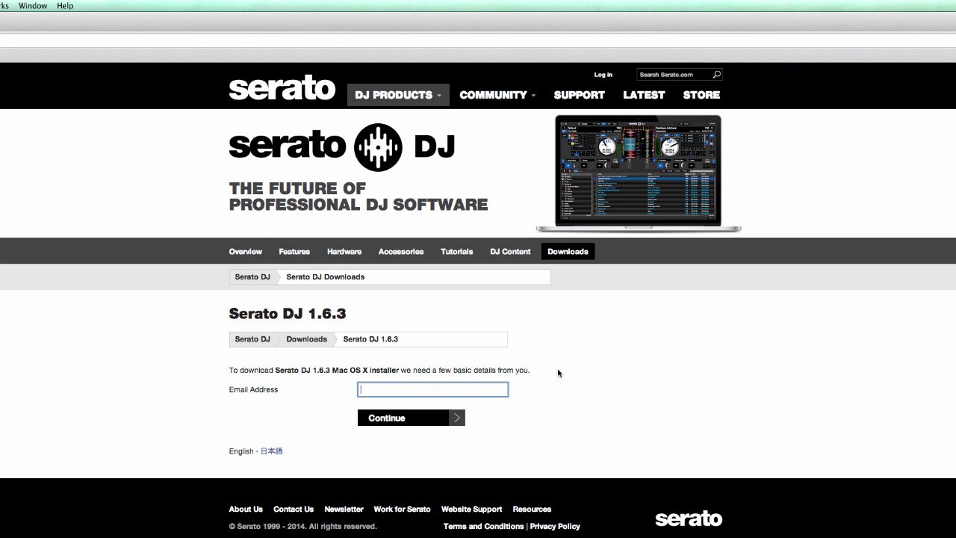
{"action": "left_click", "coordinate": [408, 417]}
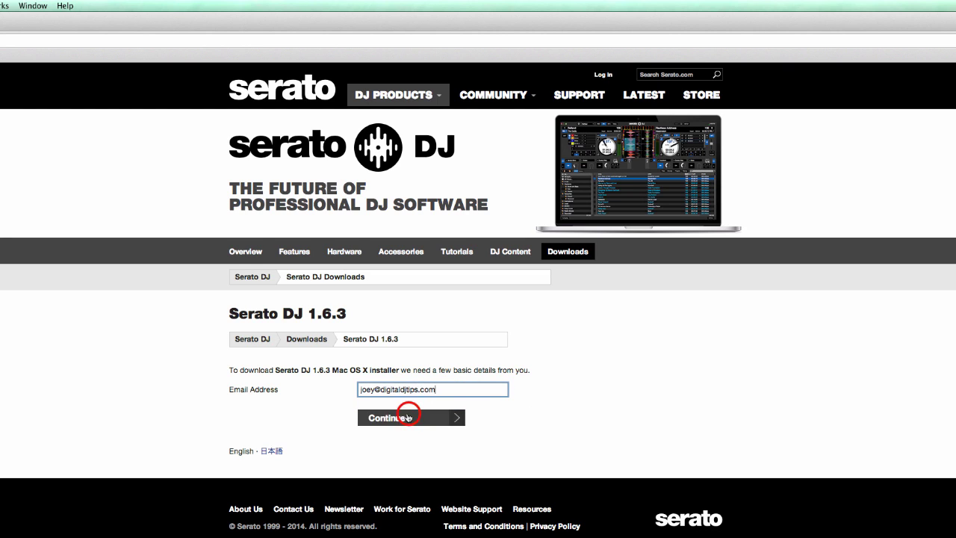
{"action": "type", "text": "•••"}
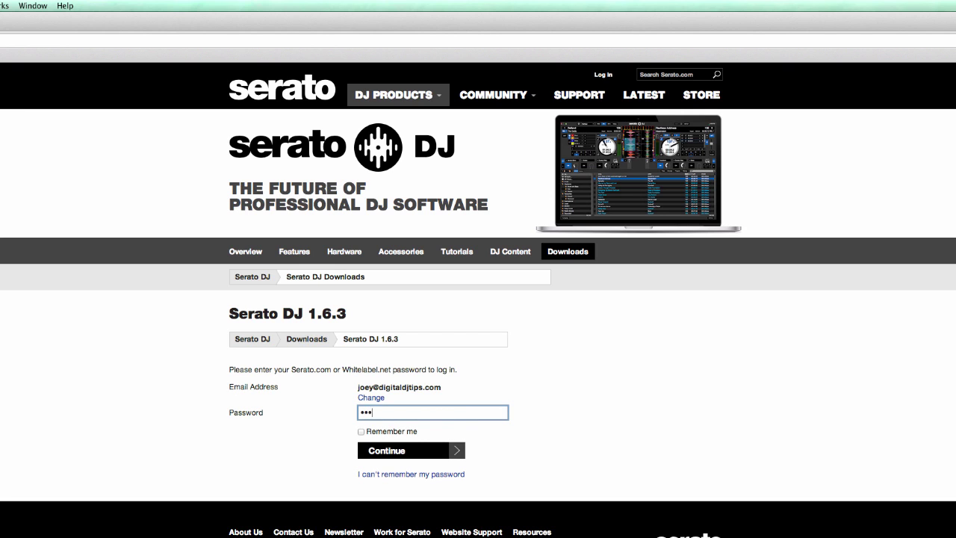
{"action": "type", "text": "••••••••••••"}
{"action": "left_click", "coordinate": [404, 450]}
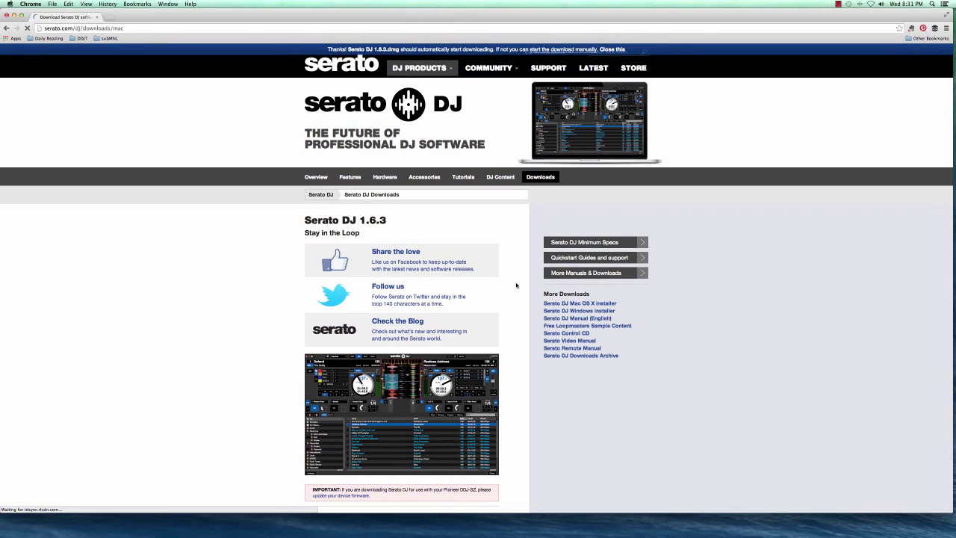
{"action": "scroll", "coordinate": [523, 284], "scroll_direction": "down", "scroll_amount": 1}
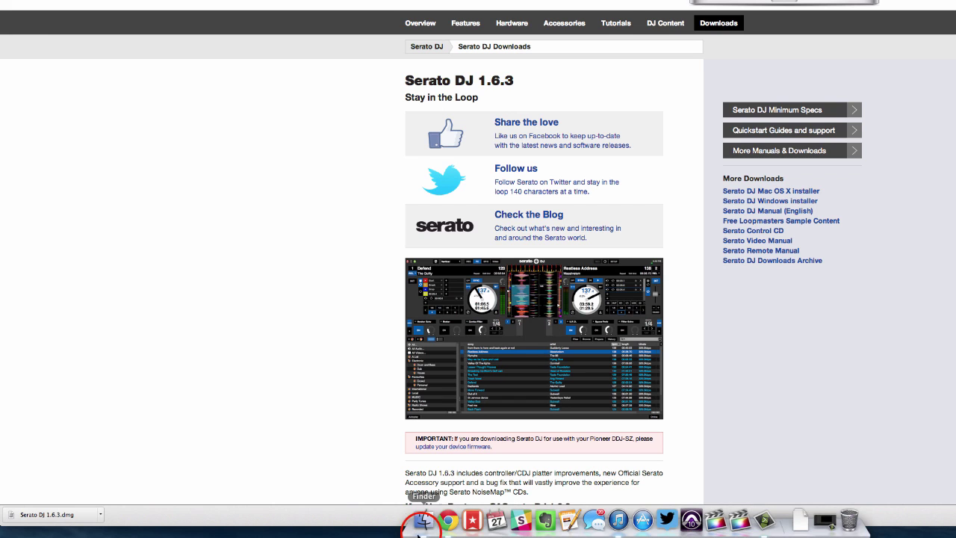
Open Serato DJ 1.6.3.dmg from Finder's Downloads folder and agree to its licence.
{"action": "left_click", "coordinate": [421, 526]}
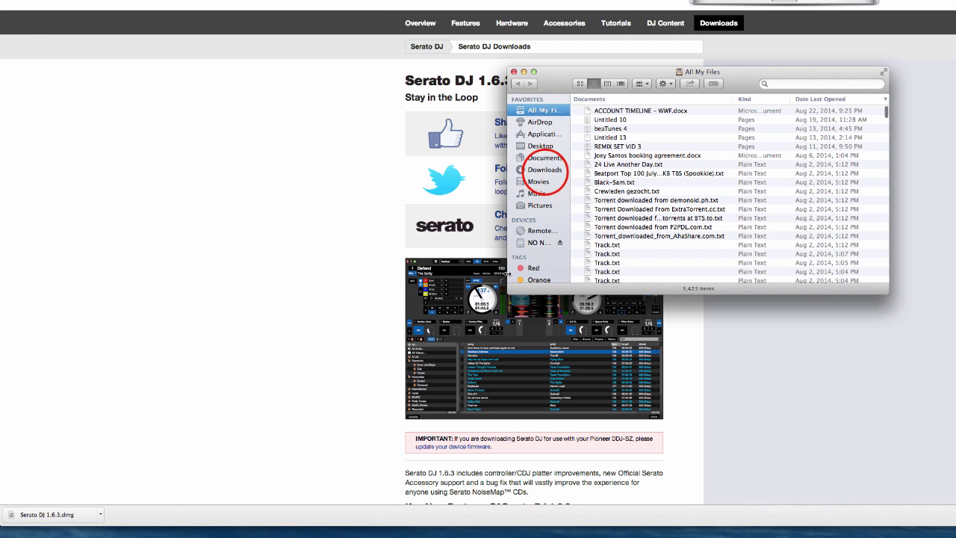
{"action": "left_click", "coordinate": [545, 169]}
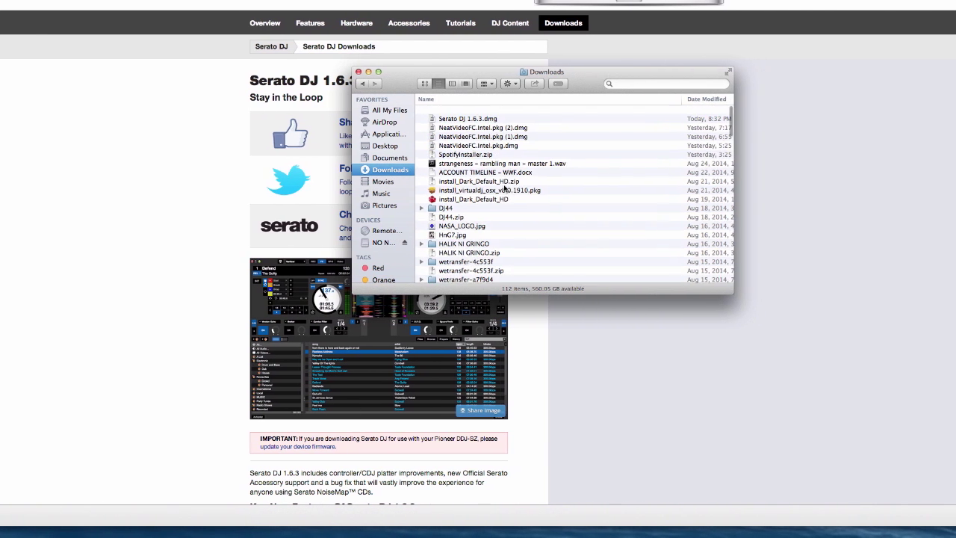
{"action": "left_click", "coordinate": [470, 114]}
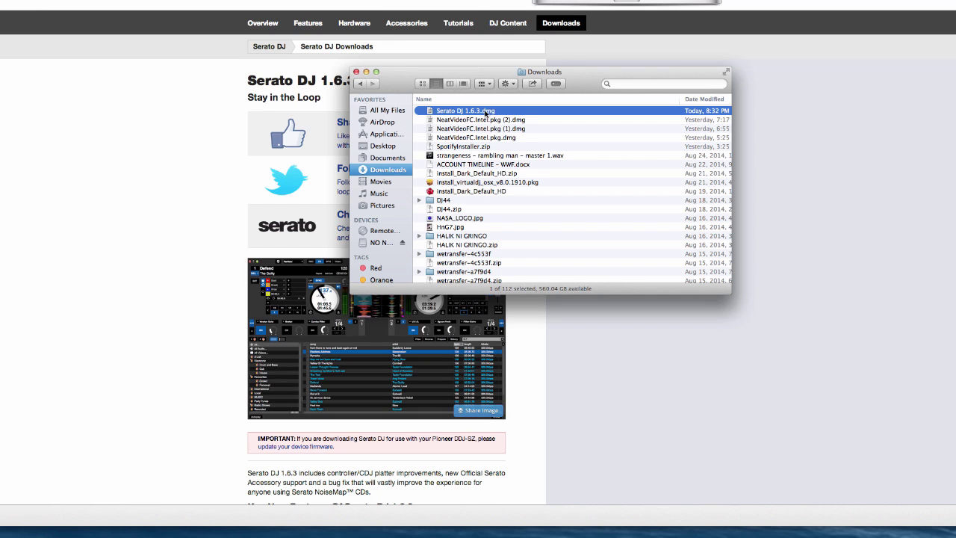
{"action": "double_click", "coordinate": [479, 112]}
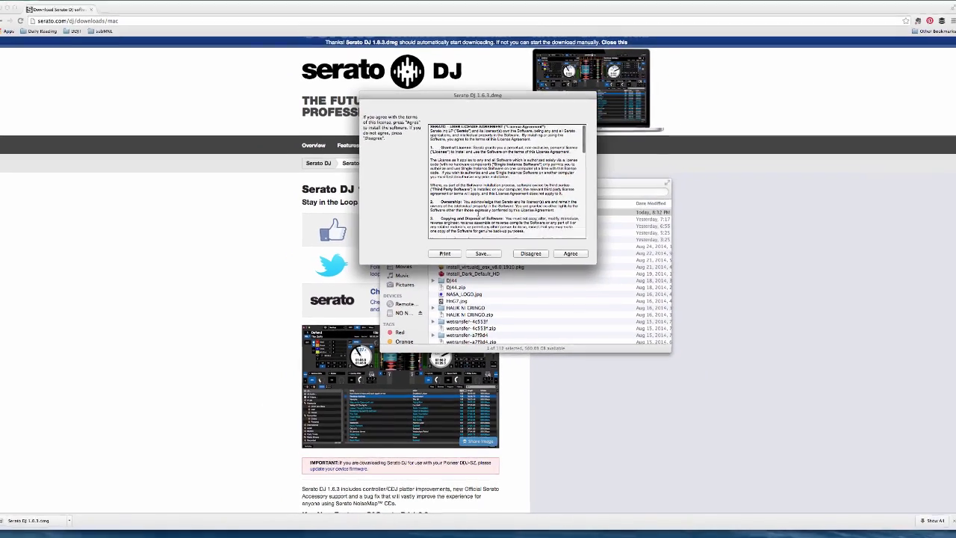
{"action": "left_click", "coordinate": [599, 166]}
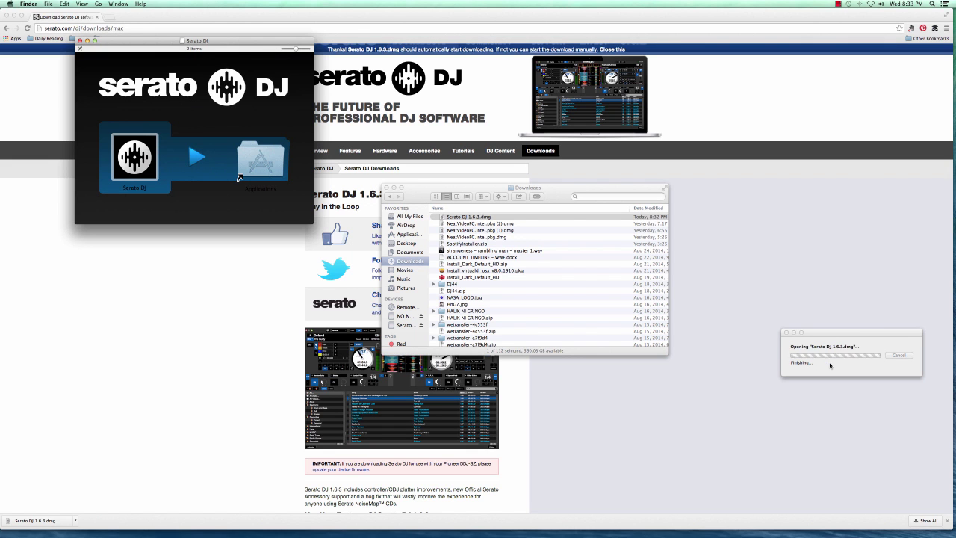
Center the disk image window and drag Serato DJ onto the Applications alias.
{"action": "left_click", "coordinate": [136, 41]}
{"action": "left_click_drag", "start_coordinate": [136, 40], "coordinate": [419, 187]}
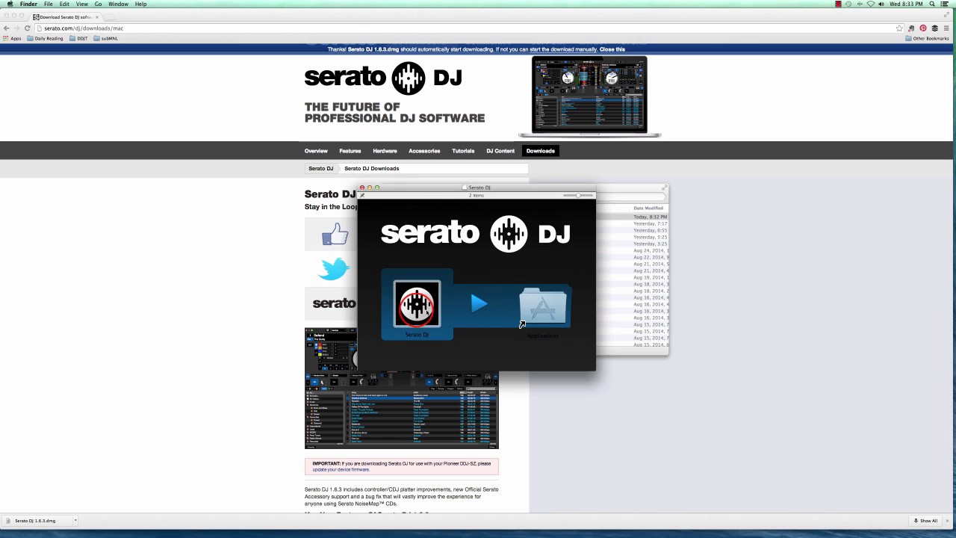
{"action": "left_click", "coordinate": [420, 312]}
{"action": "left_click_drag", "start_coordinate": [420, 314], "coordinate": [544, 312]}
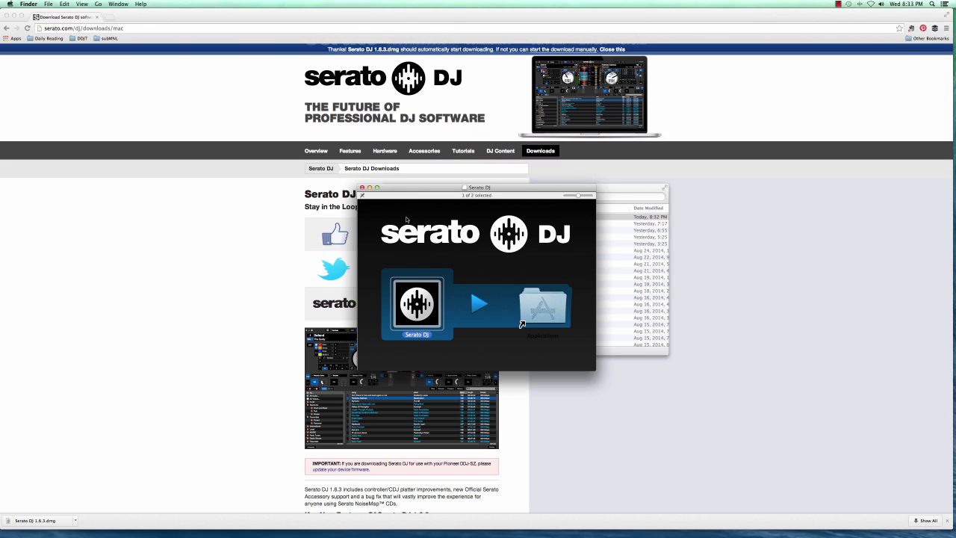
Close the disk image window and locate Serato DJ in the Applications list.
{"action": "left_click", "coordinate": [362, 188]}
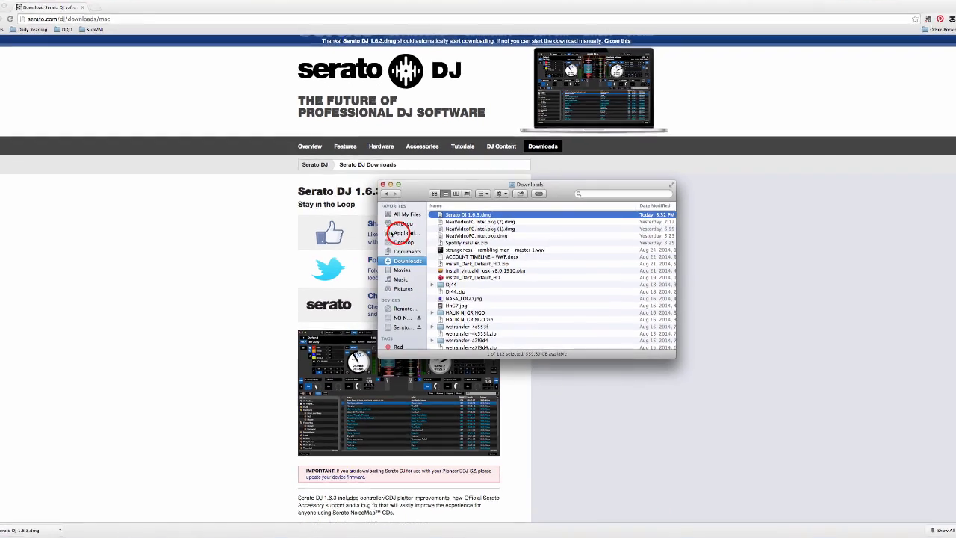
{"action": "scroll", "coordinate": [478, 223], "scroll_direction": "down", "scroll_amount": 10}
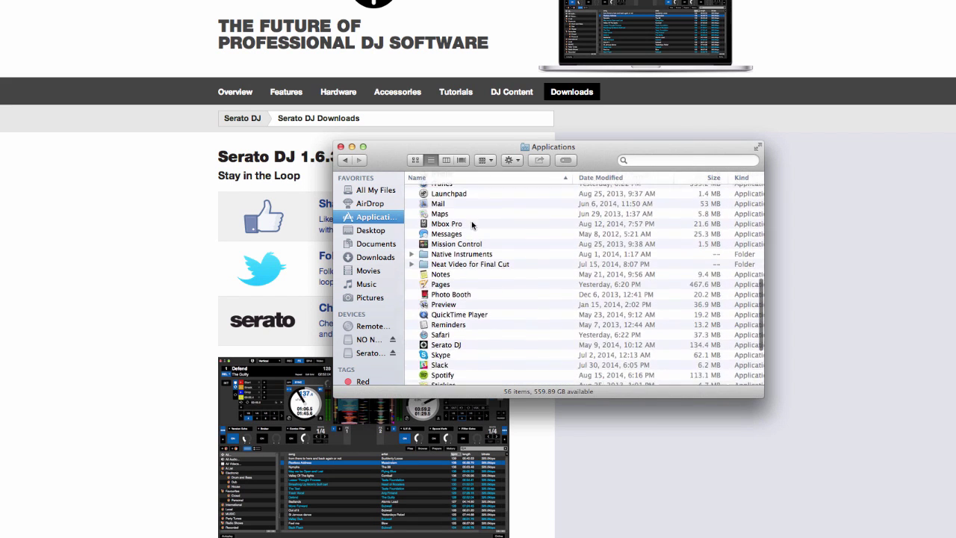
{"action": "scroll", "coordinate": [472, 224], "scroll_direction": "down", "scroll_amount": 5}
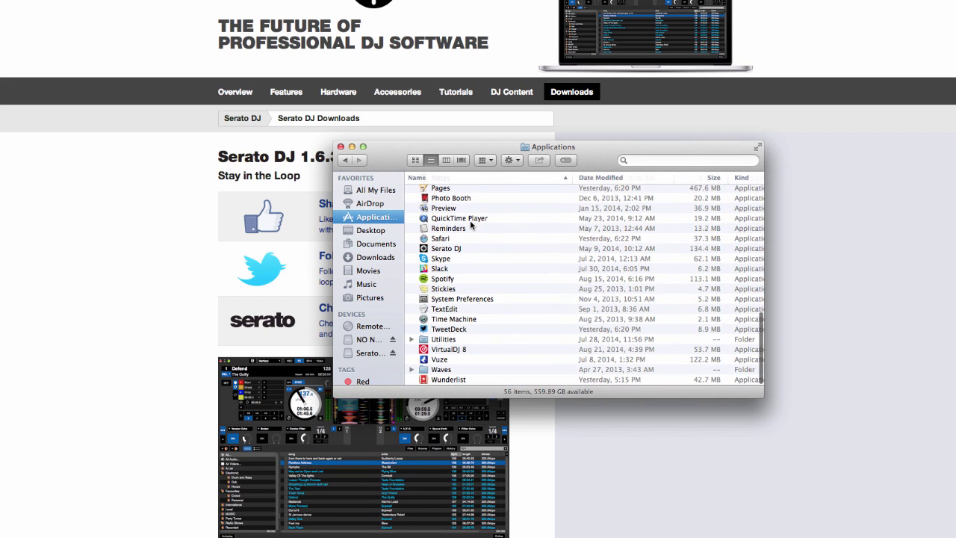
{"action": "left_click", "coordinate": [470, 252]}
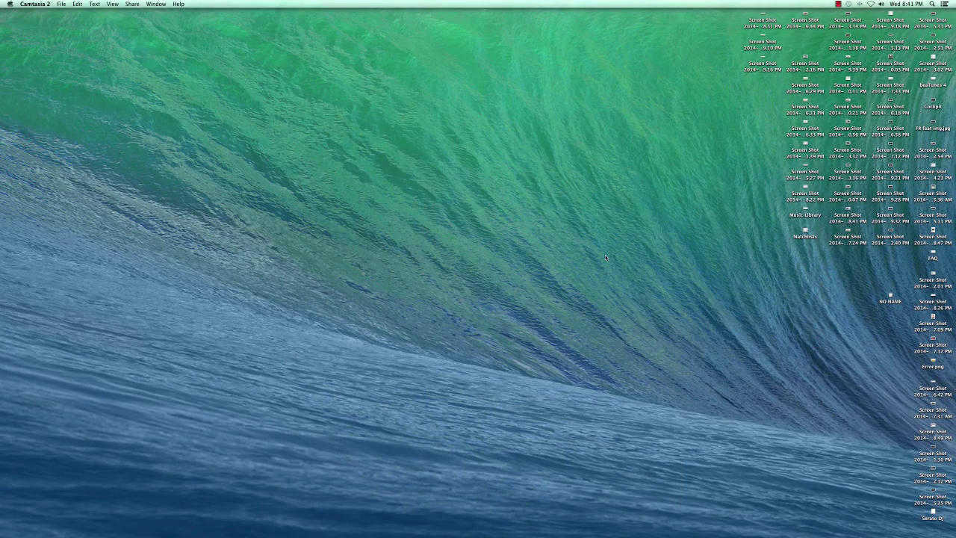
Launch Serato DJ from Finder's Applications folder, choosing Open at the security warning.
{"action": "left_click", "coordinate": [317, 530]}
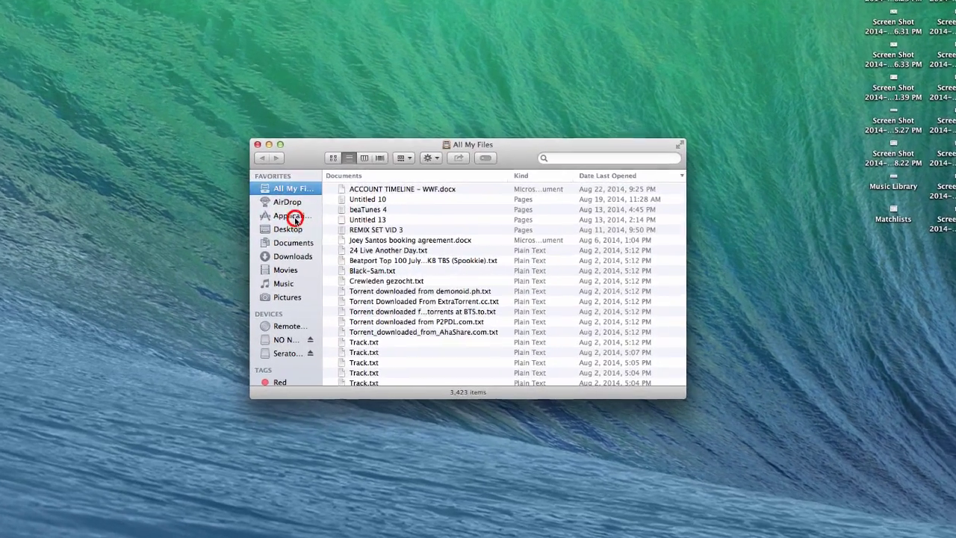
{"action": "left_click", "coordinate": [295, 219]}
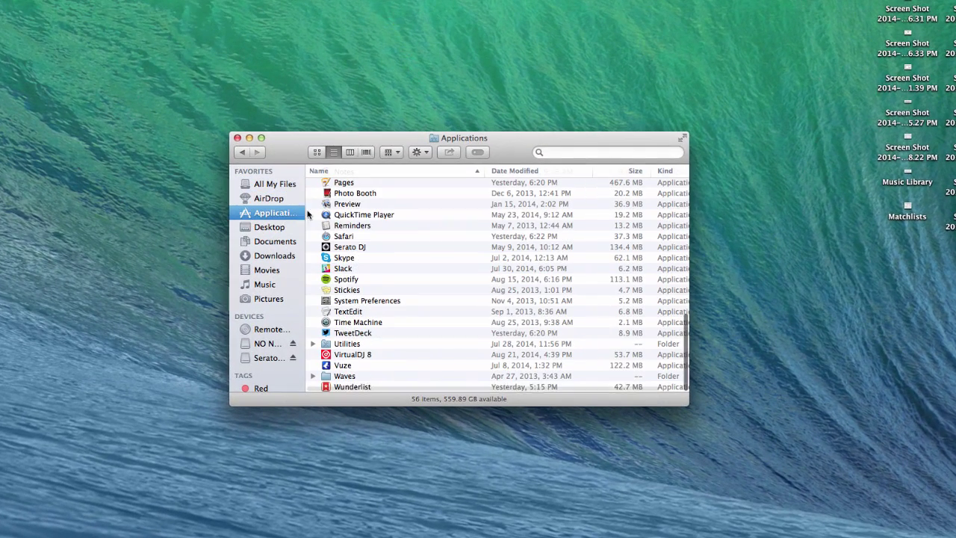
{"action": "left_click", "coordinate": [365, 248]}
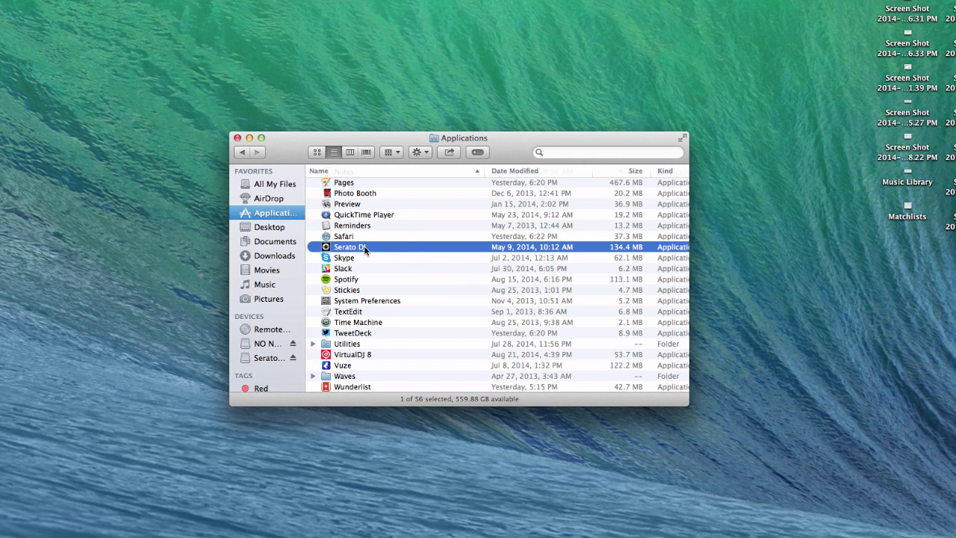
{"action": "double_click", "coordinate": [365, 249]}
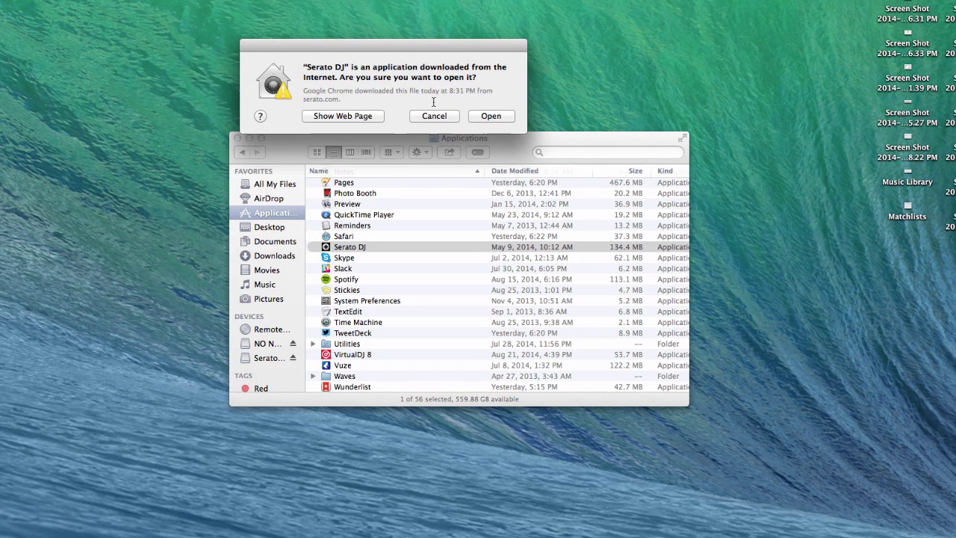
{"action": "left_click", "coordinate": [491, 116]}
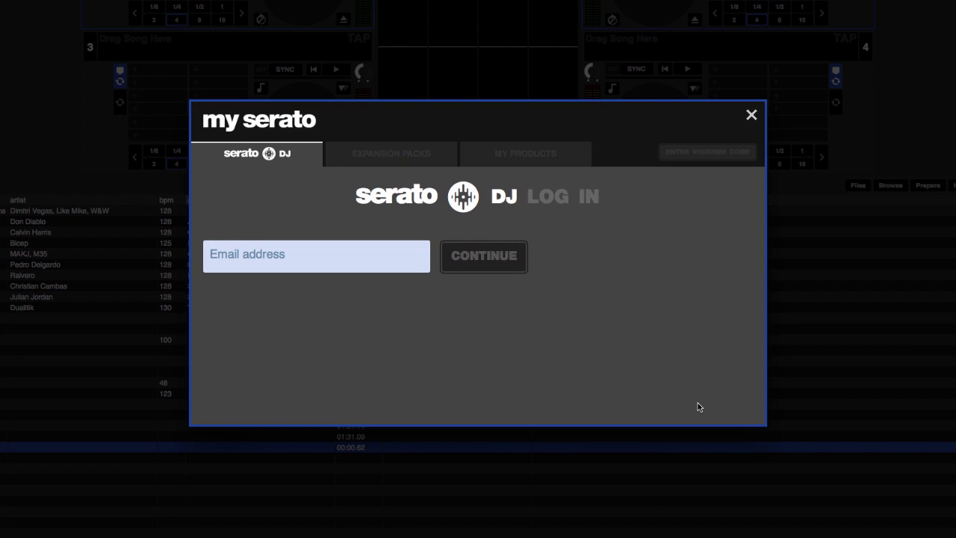
Enter the account e-mail address in My Serato and continue.
{"action": "left_click", "coordinate": [275, 252]}
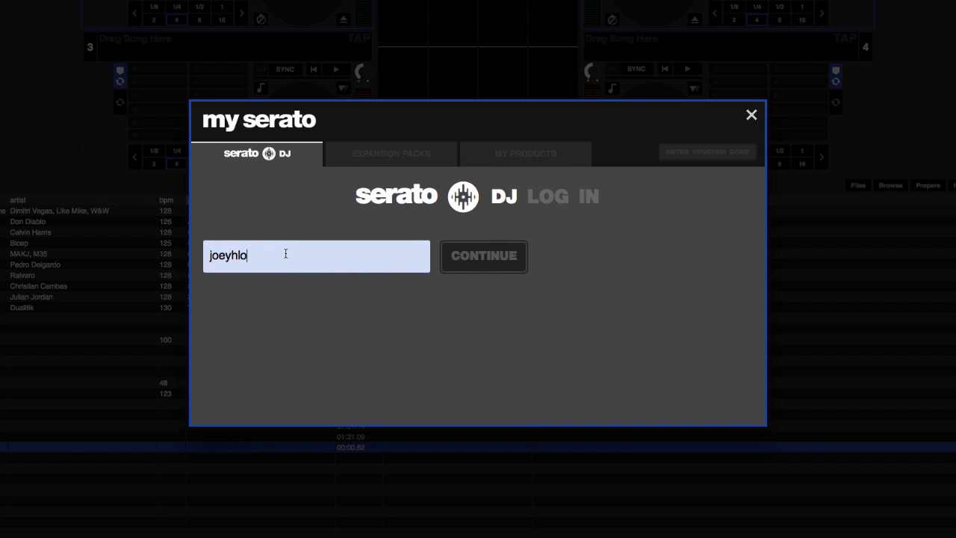
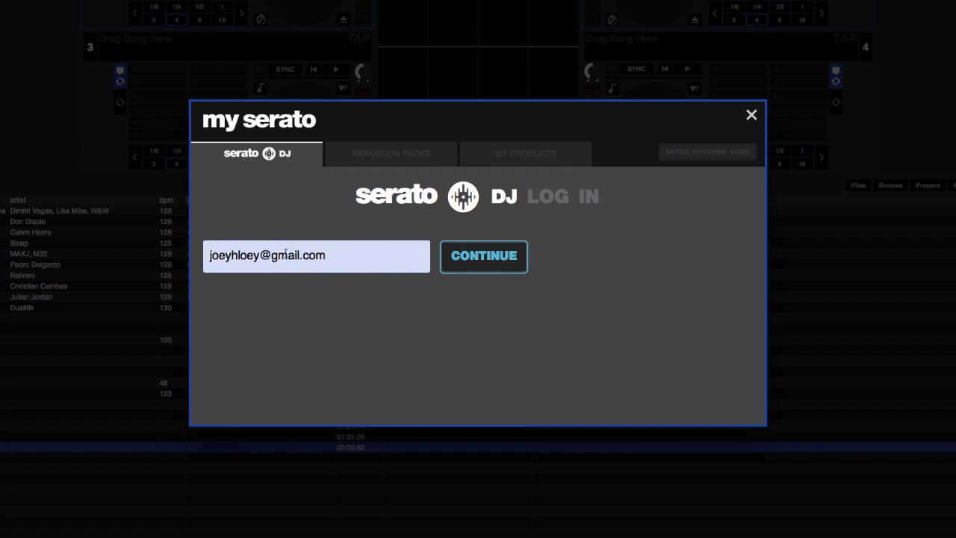
{"action": "left_click", "coordinate": [493, 263]}
{"action": "left_click", "coordinate": [495, 266]}
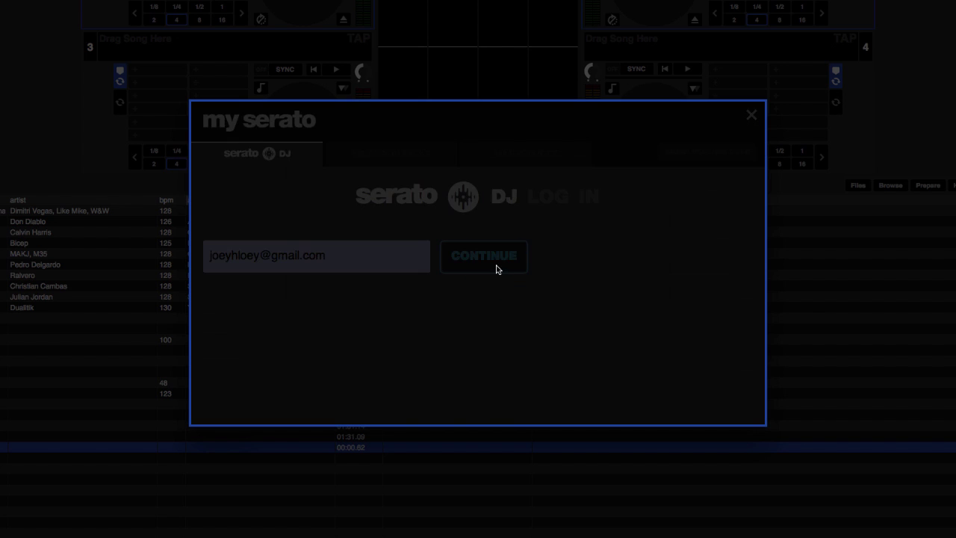
Enter and confirm a new password, then create the My Serato account.
{"action": "left_click", "coordinate": [232, 295]}
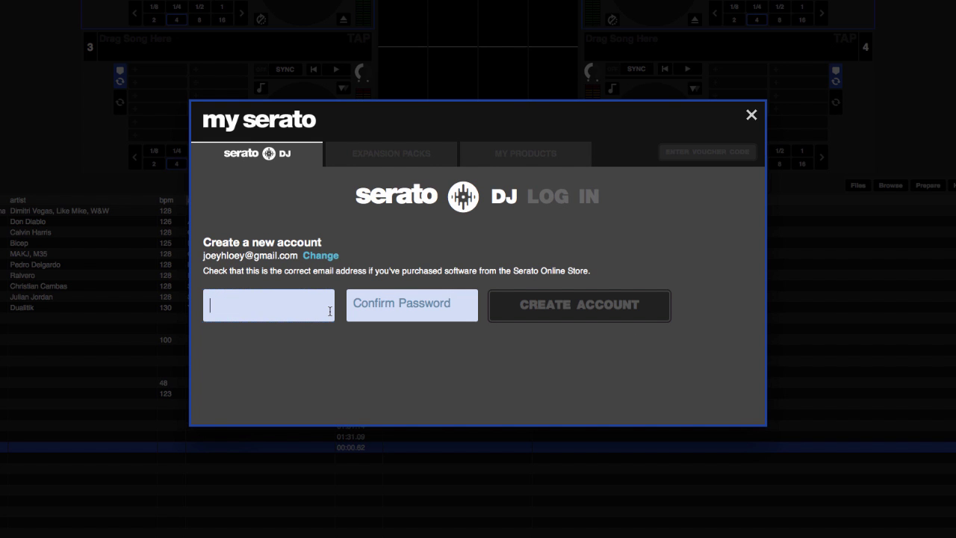
{"action": "type", "text": "•••••••••••••••"}
{"action": "left_click", "coordinate": [391, 313]}
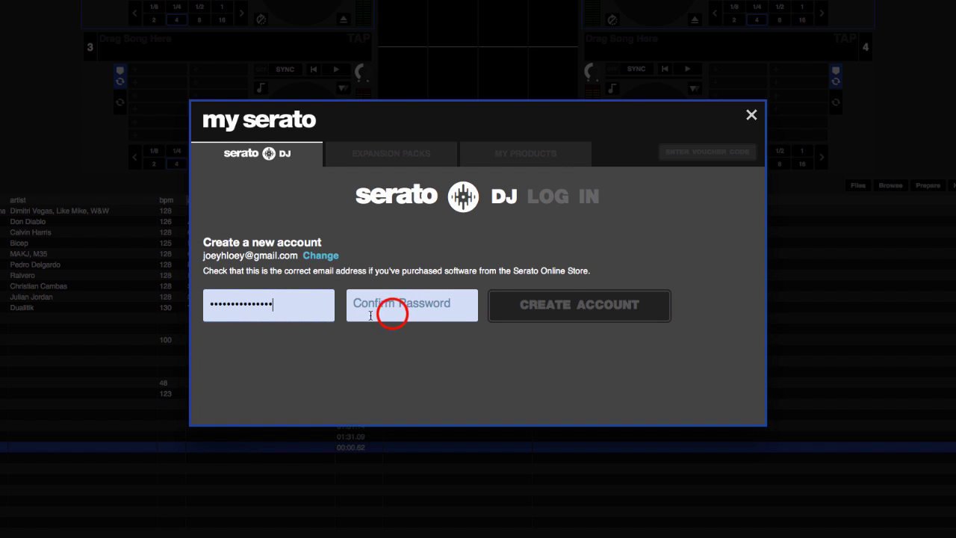
{"action": "type", "text": "••••••••••••"}
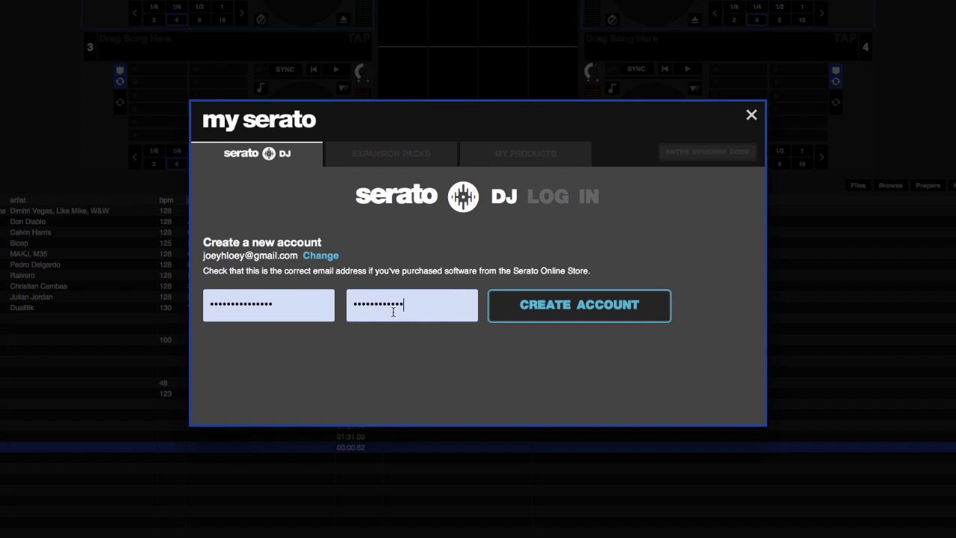
{"action": "type", "text": "•••"}
{"action": "left_click", "coordinate": [573, 319]}
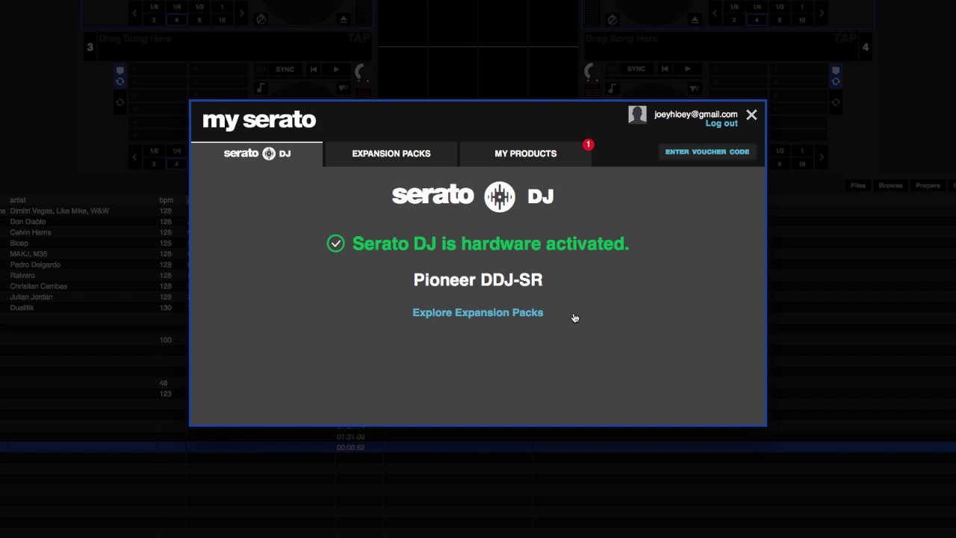
Activate Wolf Pack FX under My Products and close the My Serato window.
{"action": "left_click", "coordinate": [514, 163]}
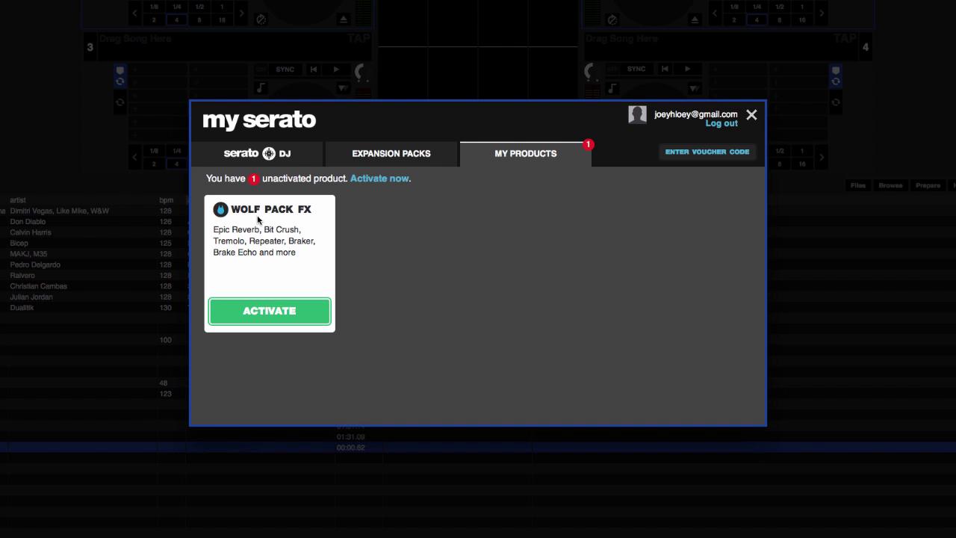
{"action": "left_click", "coordinate": [273, 308]}
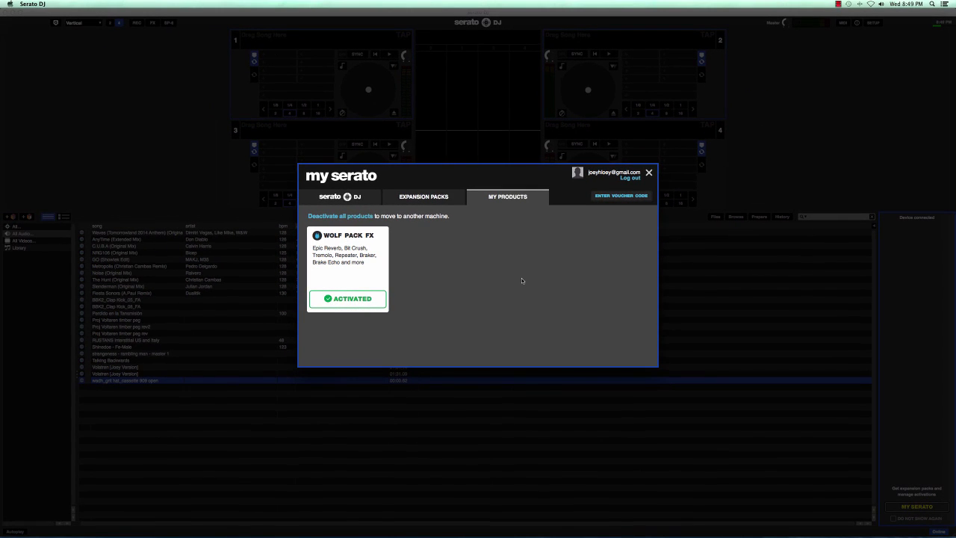
{"action": "left_click", "coordinate": [651, 173]}
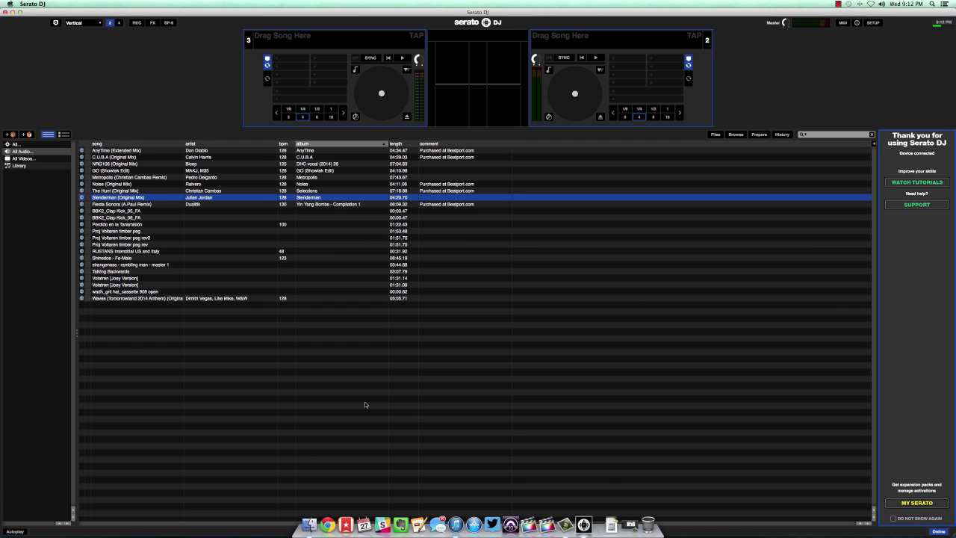
Load AnyTime (Extended Mix) onto deck 3, then switch to iTunes.
{"action": "left_click", "coordinate": [119, 151]}
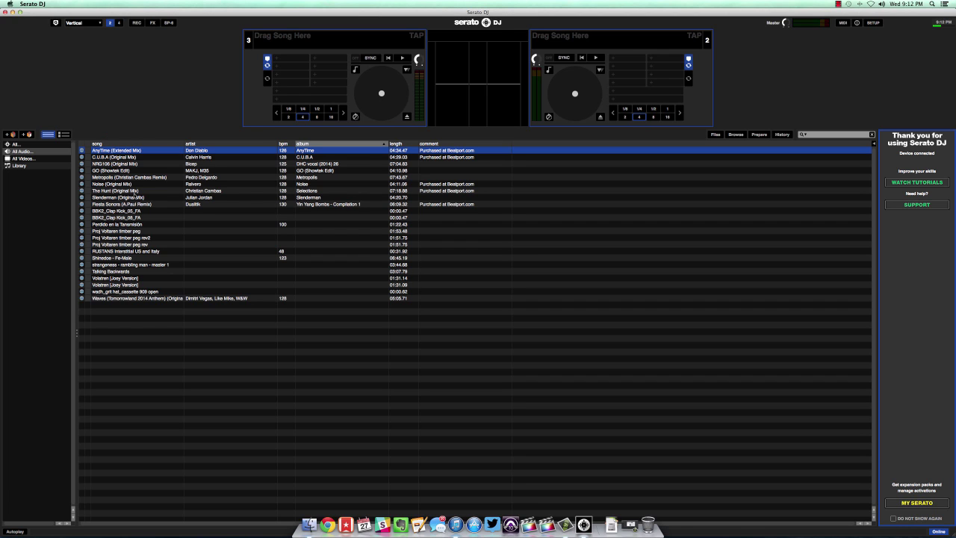
{"action": "left_click_drag", "start_coordinate": [105, 150], "coordinate": [402, 84]}
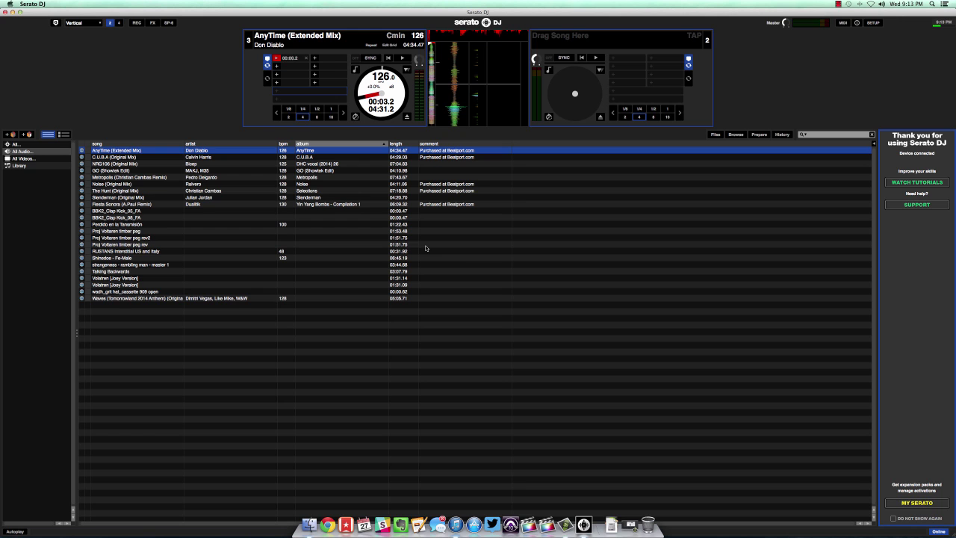
{"action": "left_click", "coordinate": [456, 525]}
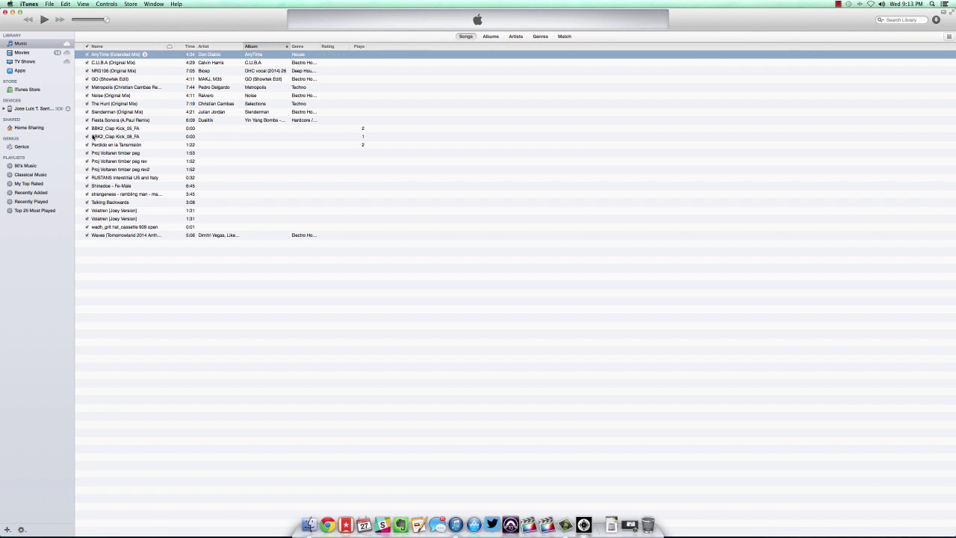
Create a new iTunes playlist named 'Digital DJ Tips'.
{"action": "left_click", "coordinate": [7, 529]}
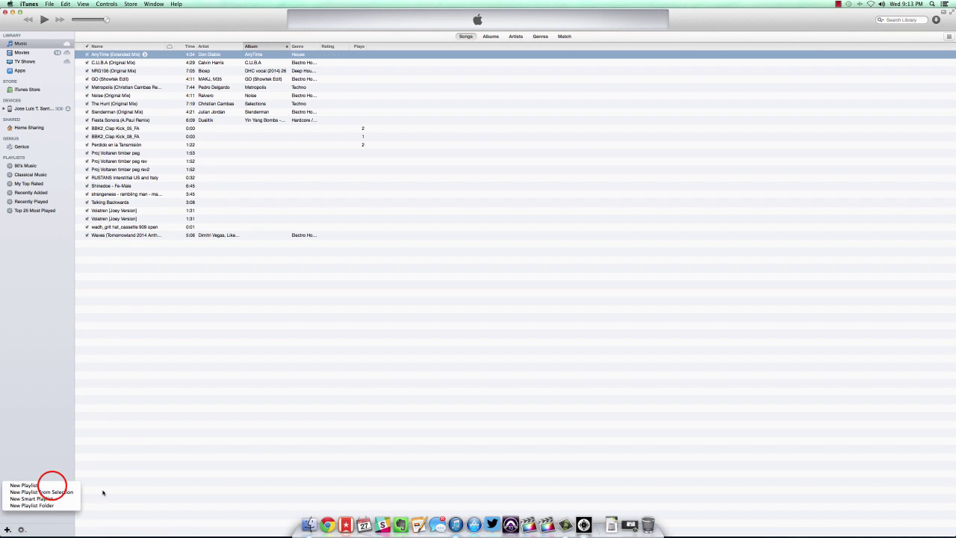
{"action": "left_click", "coordinate": [52, 487]}
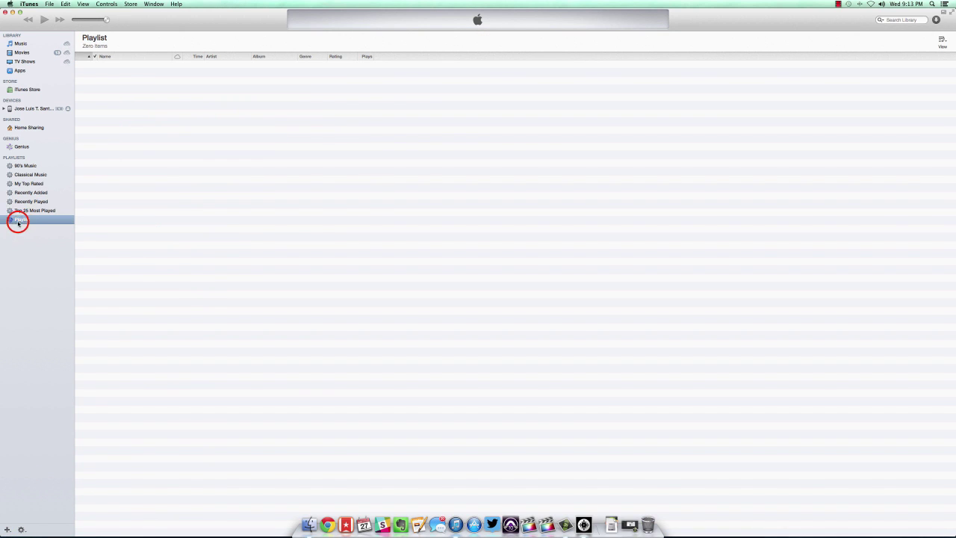
{"action": "type", "text": "Digital DJ Tips"}
{"action": "key", "text": "Return"}
Add the nine songs from AnyTime through Fiesta Sonora to Digital DJ Tips.
{"action": "left_click", "coordinate": [35, 44]}
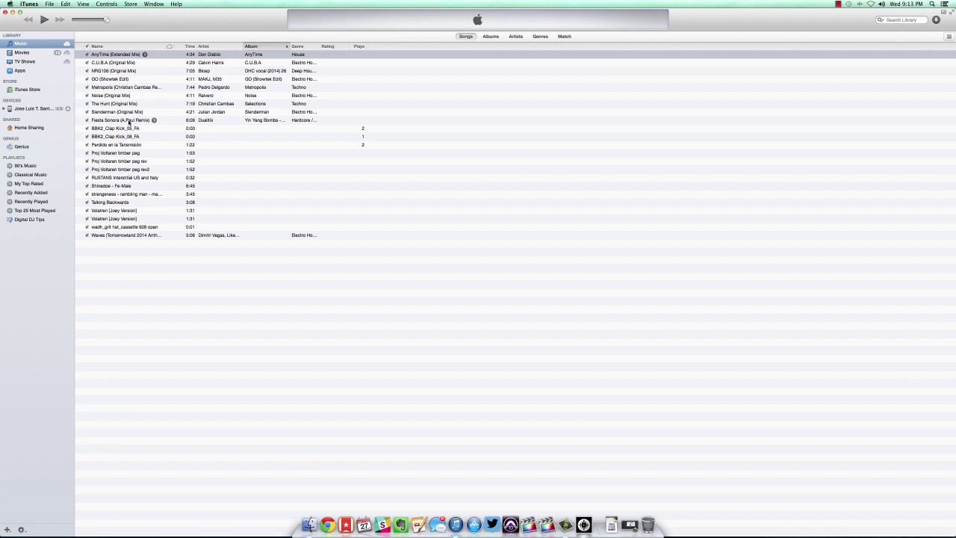
{"action": "left_click", "coordinate": [119, 119], "text": "shift"}
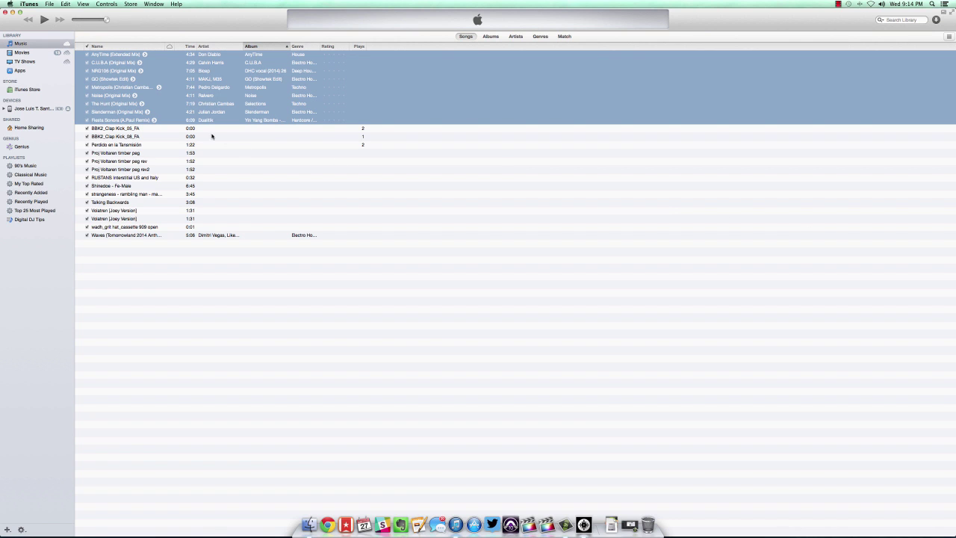
{"action": "left_click_drag", "start_coordinate": [108, 79], "coordinate": [30, 220]}
{"action": "left_click", "coordinate": [31, 221]}
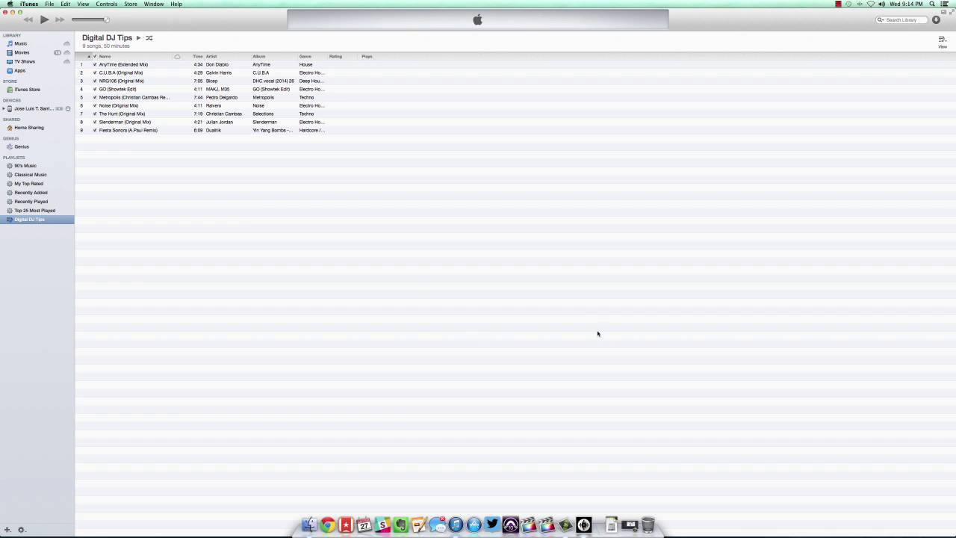
Back in Serato DJ, show the iTunes library's Digital DJ Tips playlist.
{"action": "left_click", "coordinate": [585, 525]}
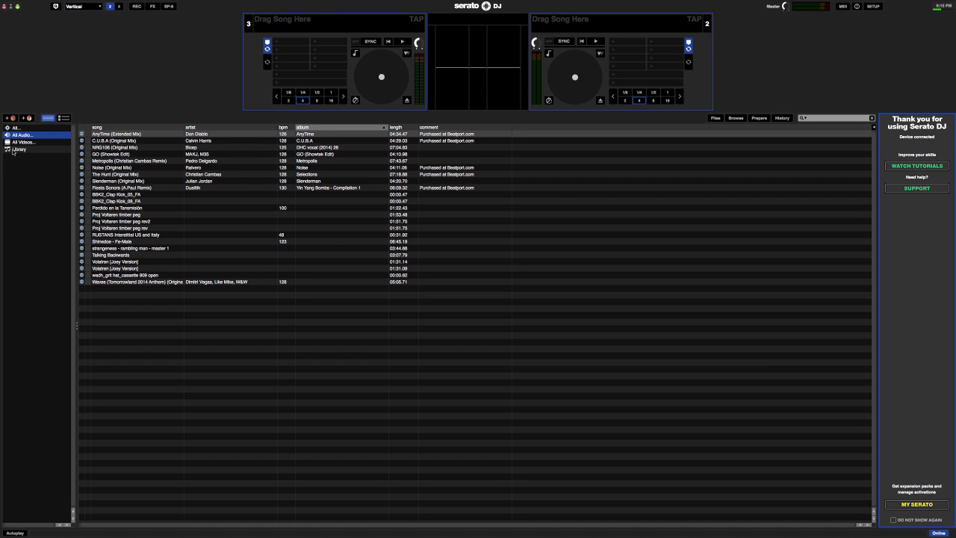
{"action": "left_click", "coordinate": [13, 151]}
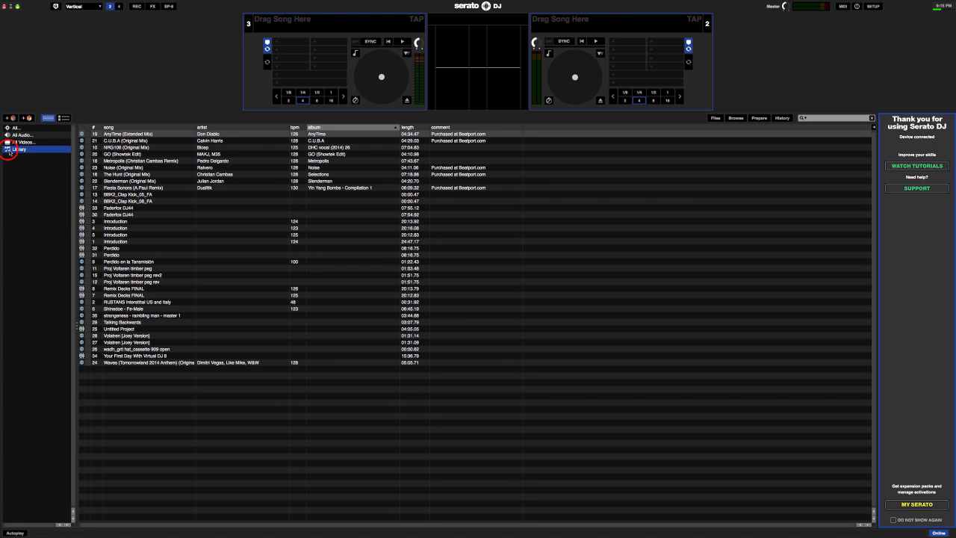
{"action": "left_click", "coordinate": [8, 150]}
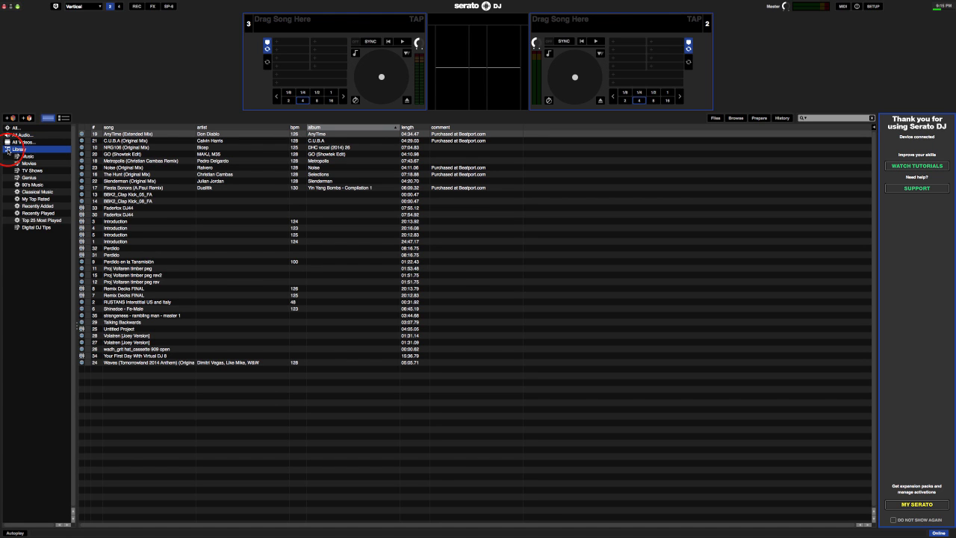
{"action": "left_click", "coordinate": [40, 228]}
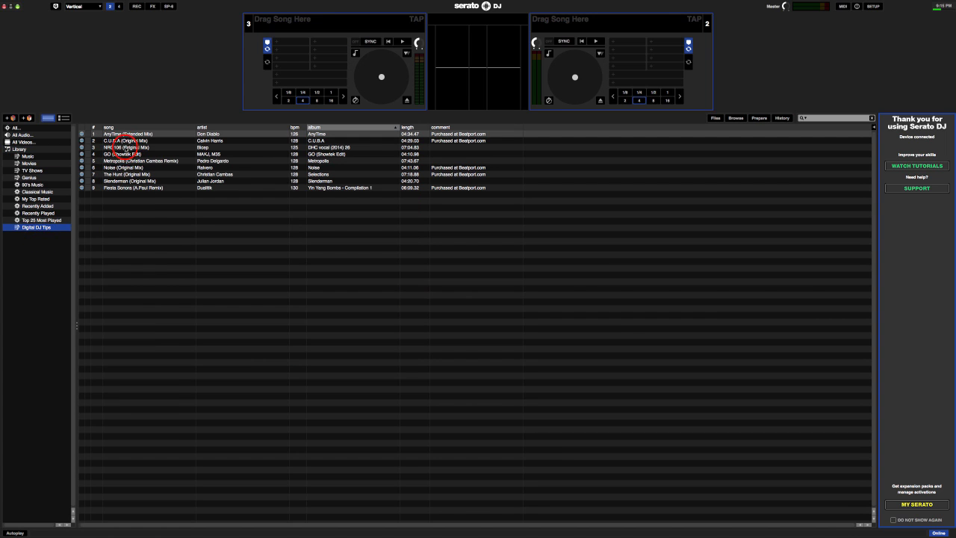
Load Metropolis (Christian Cambas Remix) onto deck 3, play it briefly, then exit full screen.
{"action": "left_click", "coordinate": [123, 146]}
{"action": "left_click_drag", "start_coordinate": [120, 161], "coordinate": [340, 78]}
{"action": "key", "text": "space"}
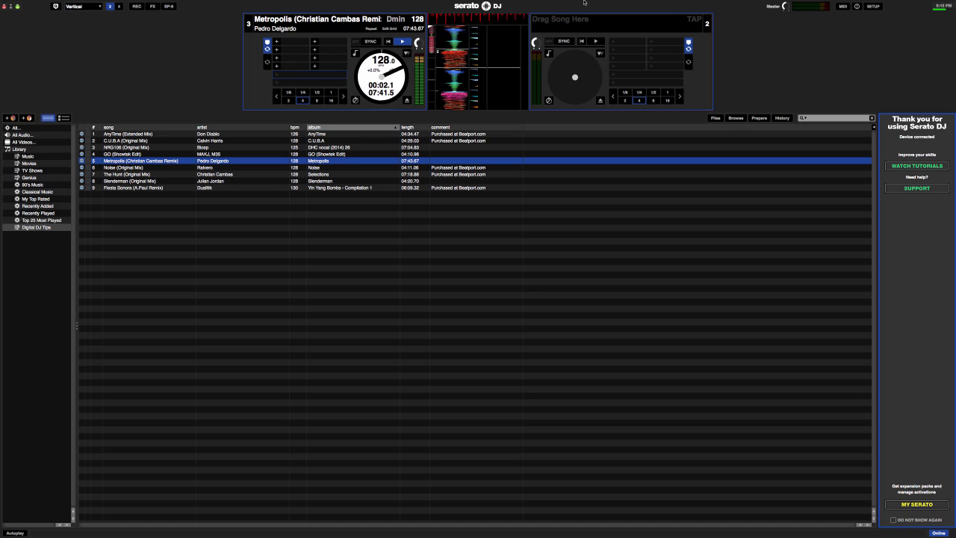
{"action": "key", "text": "space"}
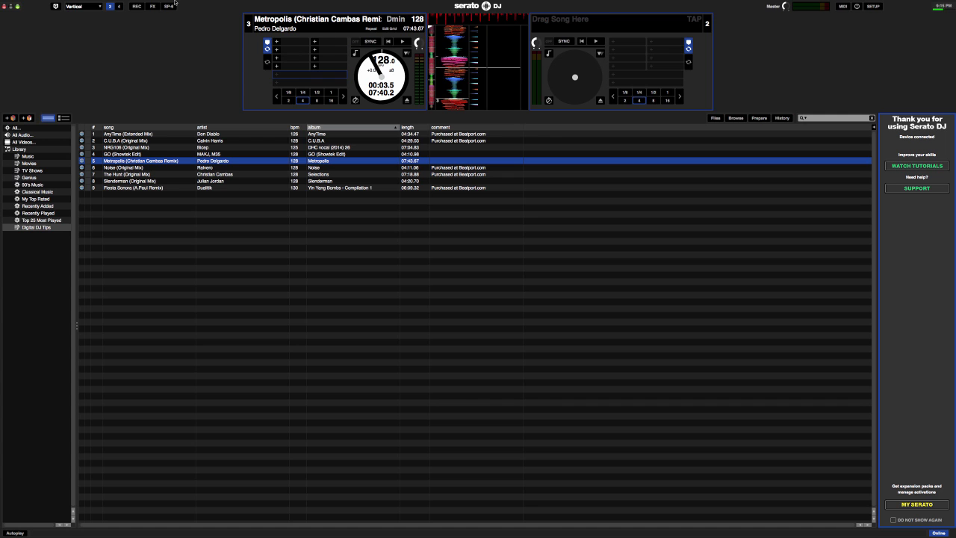
{"action": "left_click", "coordinate": [17, 6]}
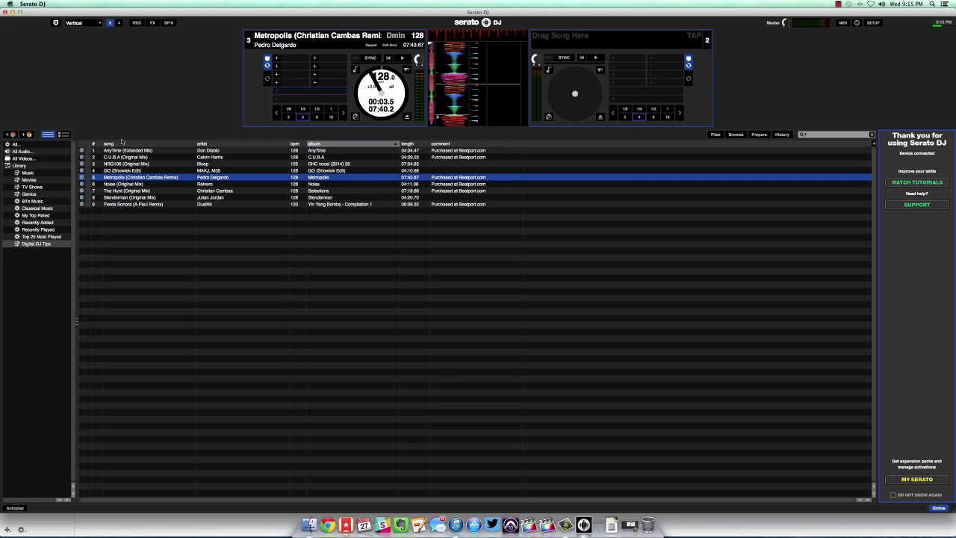
{"action": "left_click", "coordinate": [308, 526]}
{"action": "left_click", "coordinate": [415, 194]}
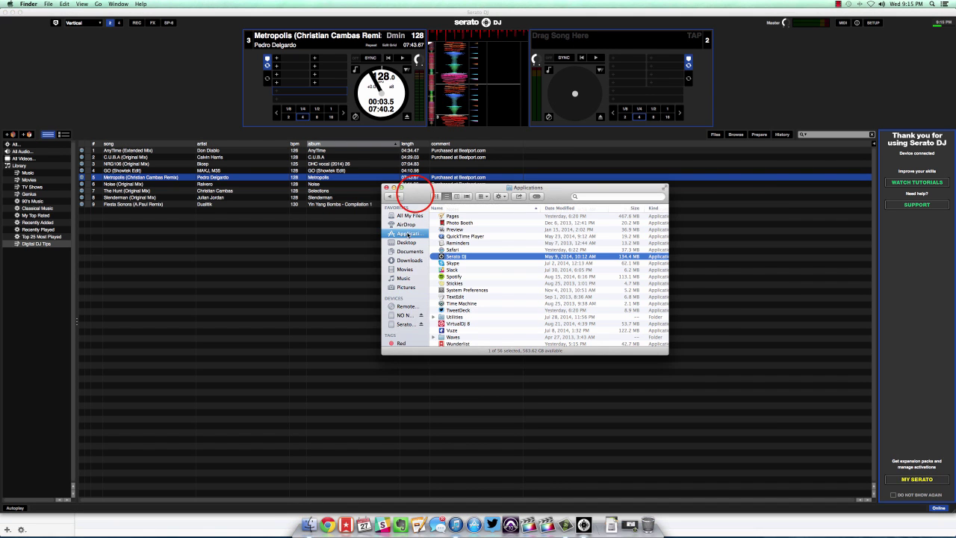
{"action": "left_click_drag", "start_coordinate": [416, 193], "coordinate": [527, 300]}
{"action": "left_click", "coordinate": [507, 331]}
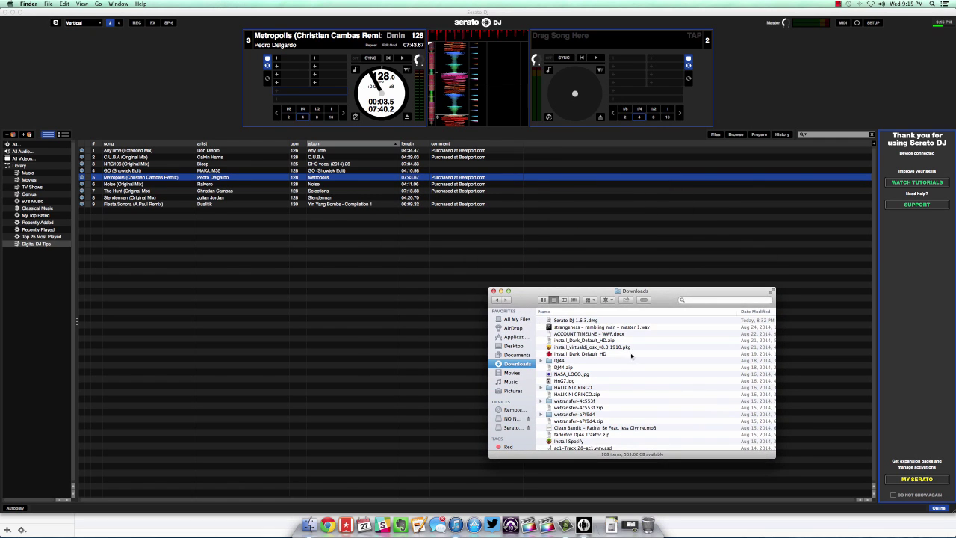
{"action": "left_click_drag", "start_coordinate": [572, 327], "coordinate": [562, 39]}
{"action": "left_click", "coordinate": [787, 101]}
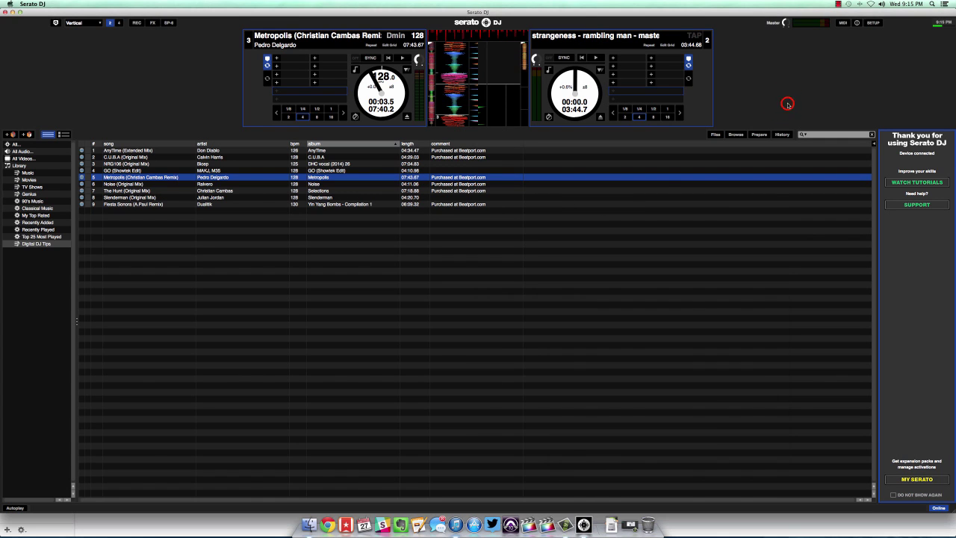
{"action": "key", "text": "space"}
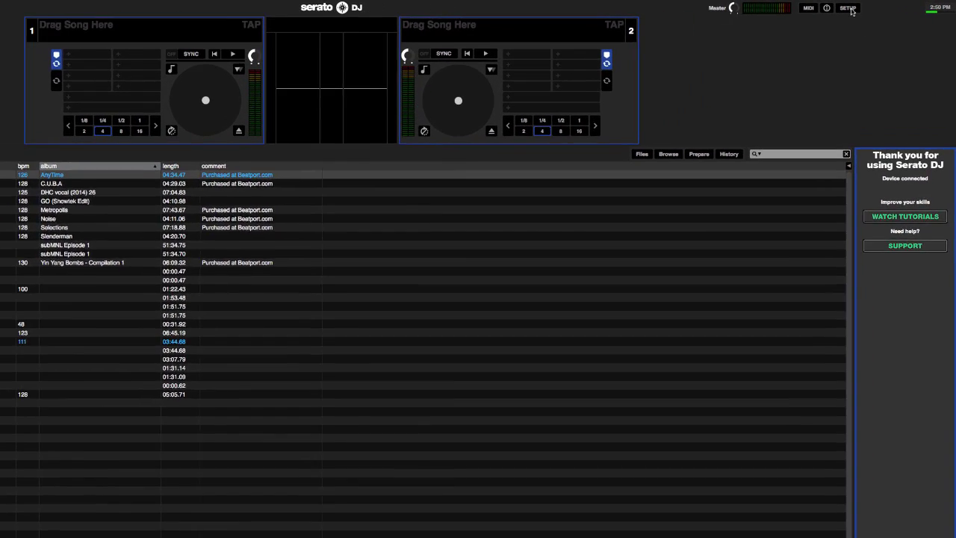
In Setup's Expansion Packs, enable Serato Video and start its demo mode.
{"action": "left_click", "coordinate": [873, 6]}
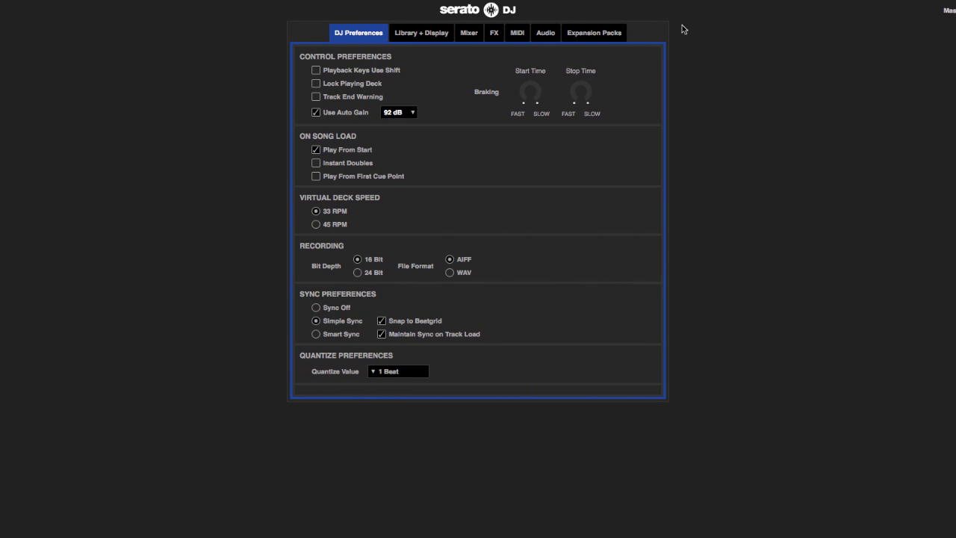
{"action": "left_click", "coordinate": [586, 38]}
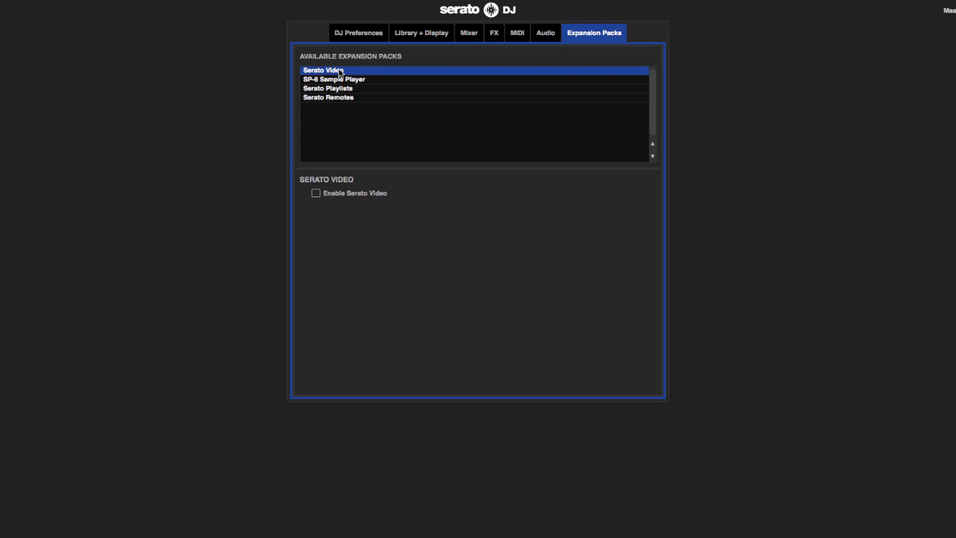
{"action": "left_click", "coordinate": [316, 195]}
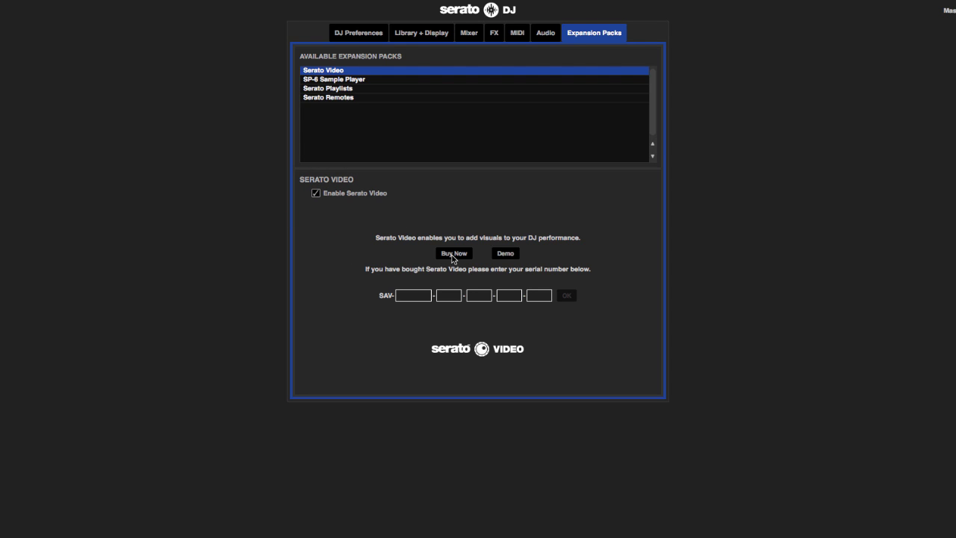
{"action": "left_click", "coordinate": [506, 253]}
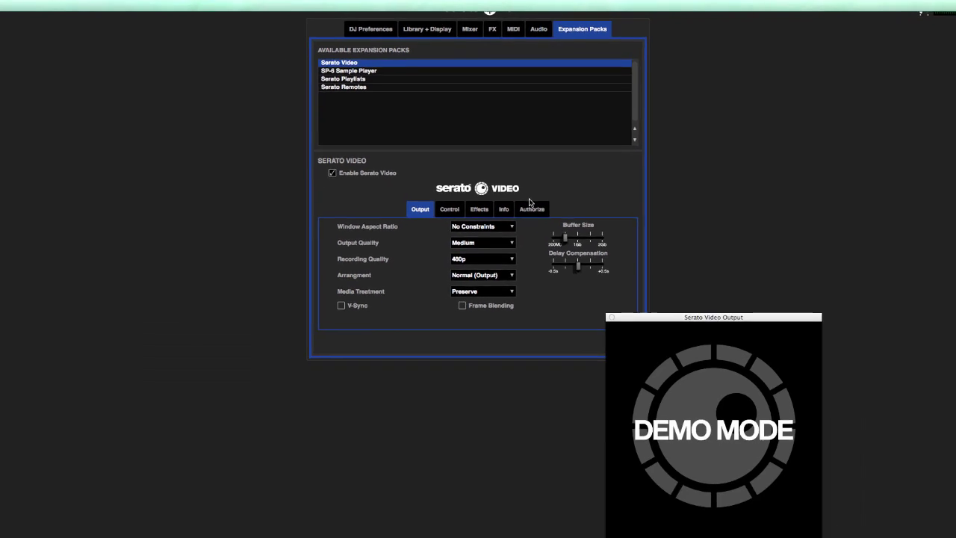
Move the Serato Video output window up and to the right of the settings.
{"action": "left_click_drag", "start_coordinate": [636, 316], "coordinate": [669, 317]}
{"action": "left_click_drag", "start_coordinate": [608, 219], "coordinate": [661, 173]}
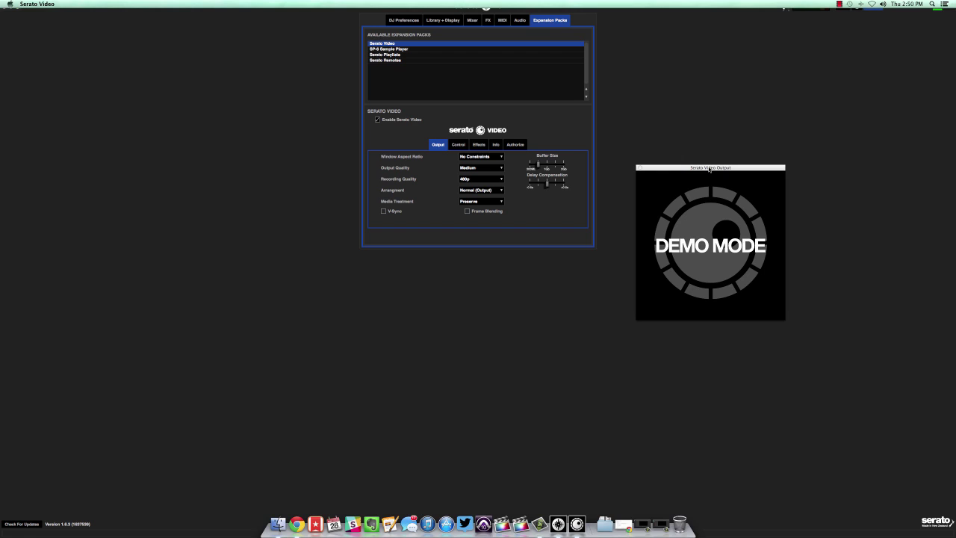
{"action": "left_click", "coordinate": [592, 374]}
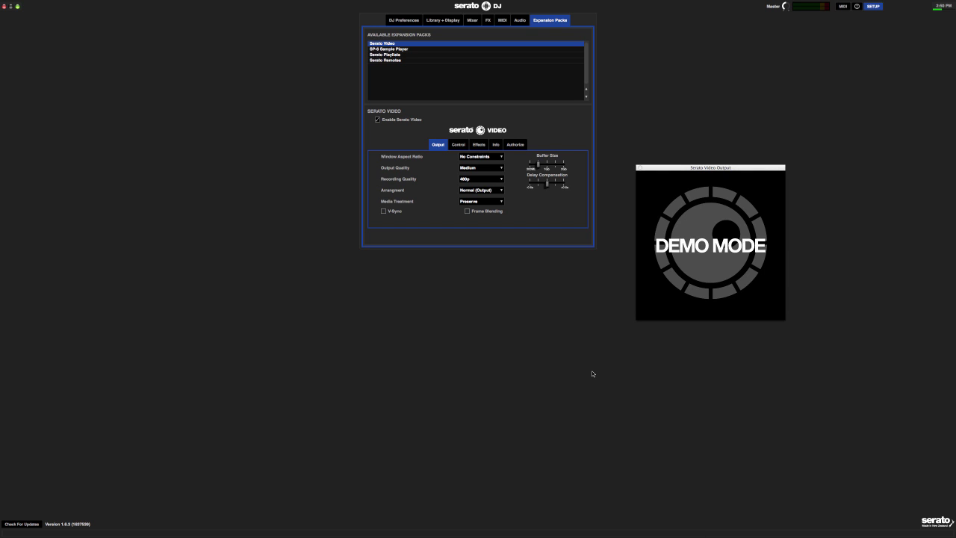
Exit full screen, switch to the Digital DJ Tips article and close the video output window.
{"action": "left_click", "coordinate": [18, 6]}
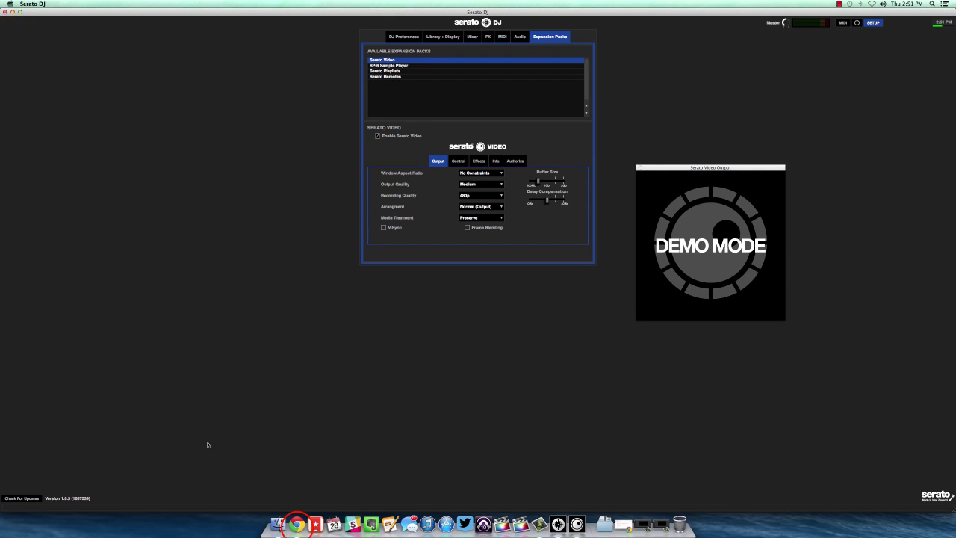
{"action": "left_click", "coordinate": [296, 525]}
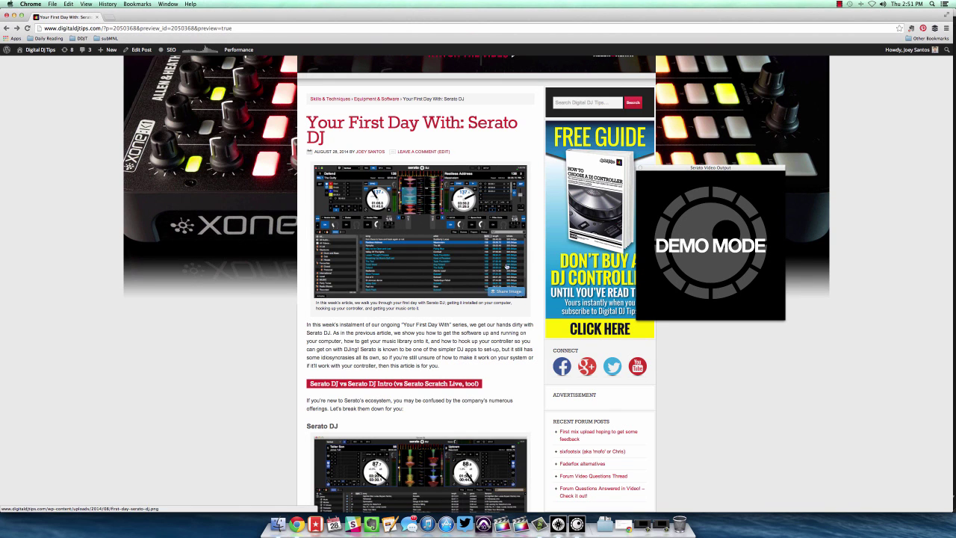
{"action": "scroll", "coordinate": [407, 232], "scroll_direction": "down", "scroll_amount": 4}
{"action": "scroll", "coordinate": [407, 230], "scroll_direction": "down", "scroll_amount": 15}
{"action": "left_click", "coordinate": [639, 165]}
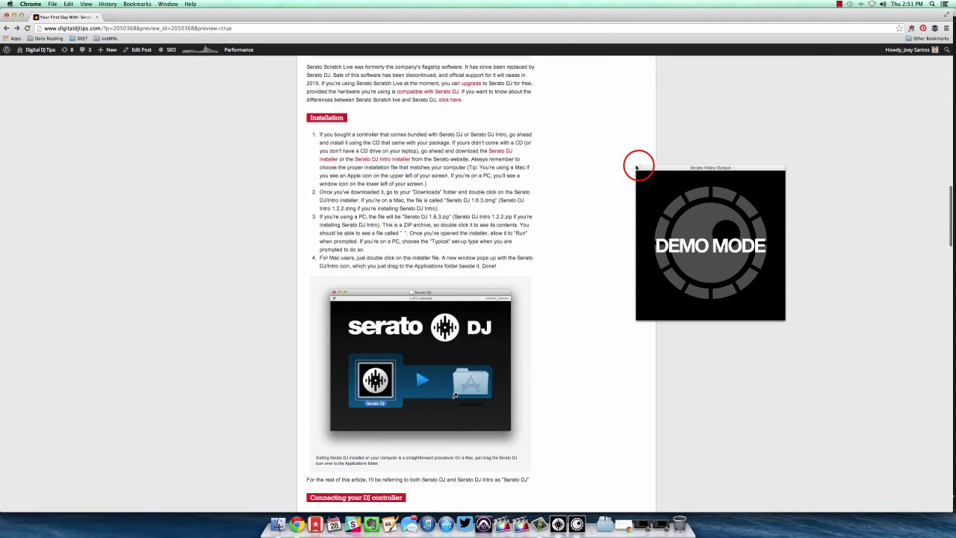
Scroll down the article and follow its I Love QC website link.
{"action": "scroll", "coordinate": [536, 249], "scroll_direction": "down", "scroll_amount": 20}
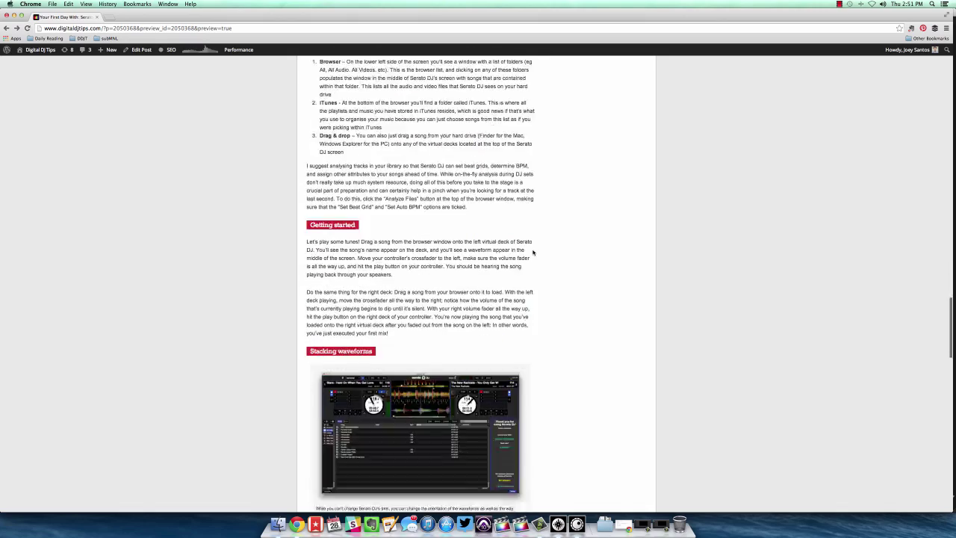
{"action": "scroll", "coordinate": [534, 253], "scroll_direction": "down", "scroll_amount": 20}
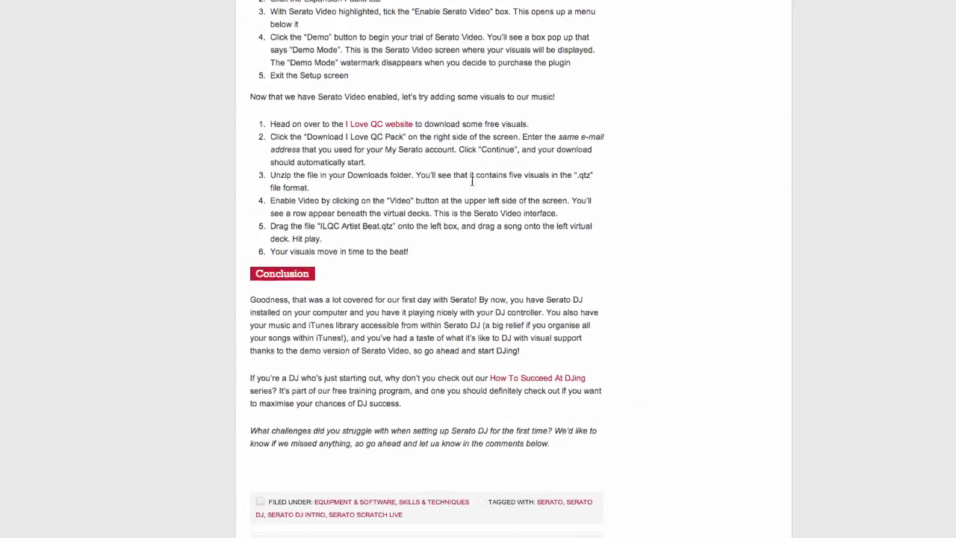
{"action": "left_click", "coordinate": [384, 127]}
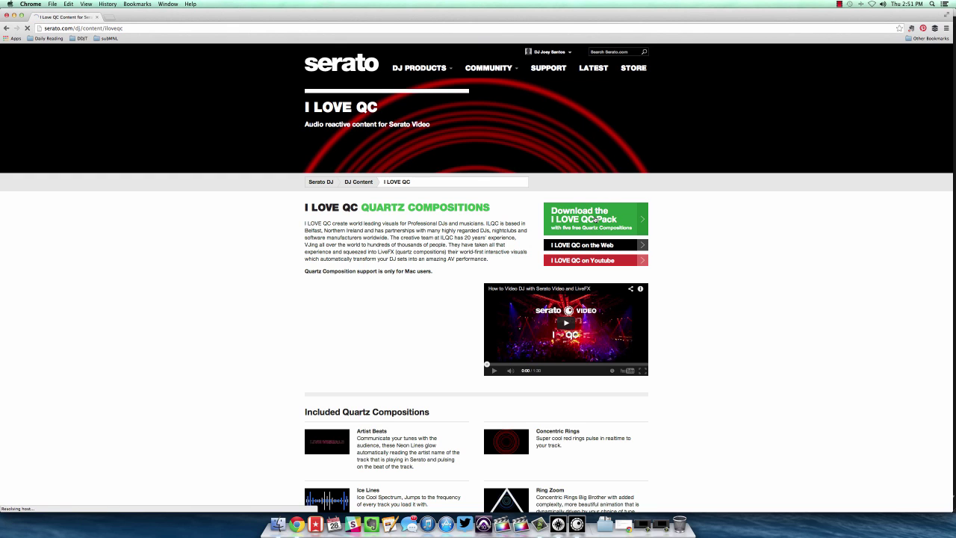
Download and unzip the I LOVE QC Pack, select its five .qtz files, then return to Serato DJ.
{"action": "left_click", "coordinate": [597, 218]}
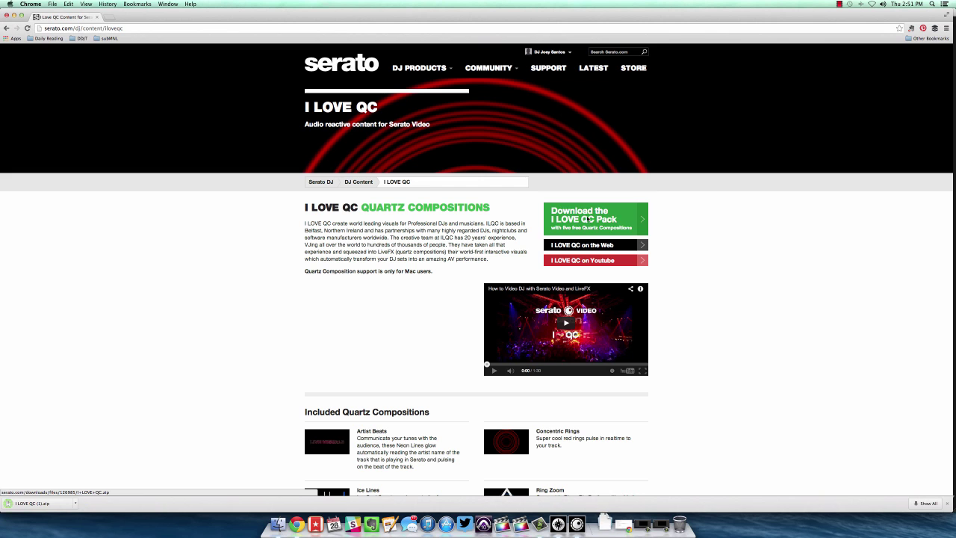
{"action": "left_click", "coordinate": [43, 504]}
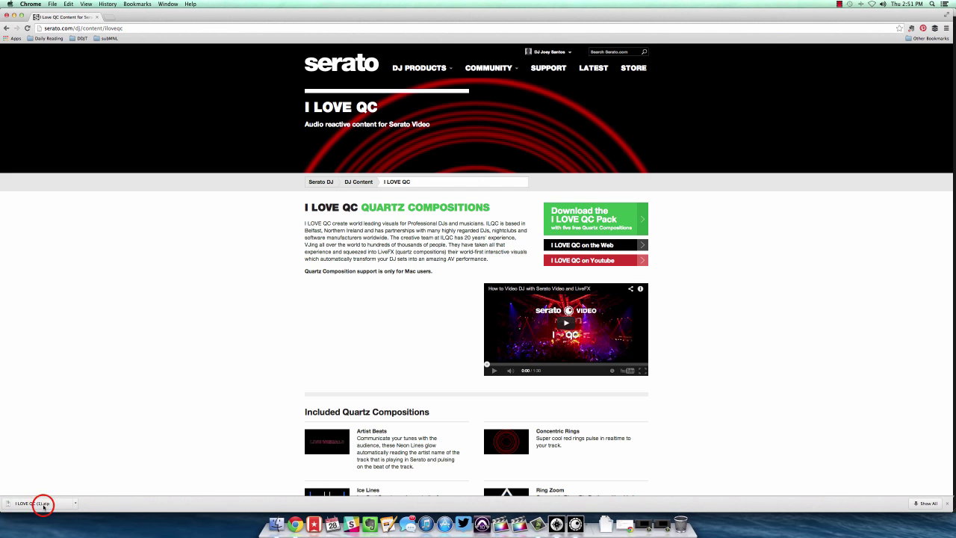
{"action": "left_click", "coordinate": [590, 329]}
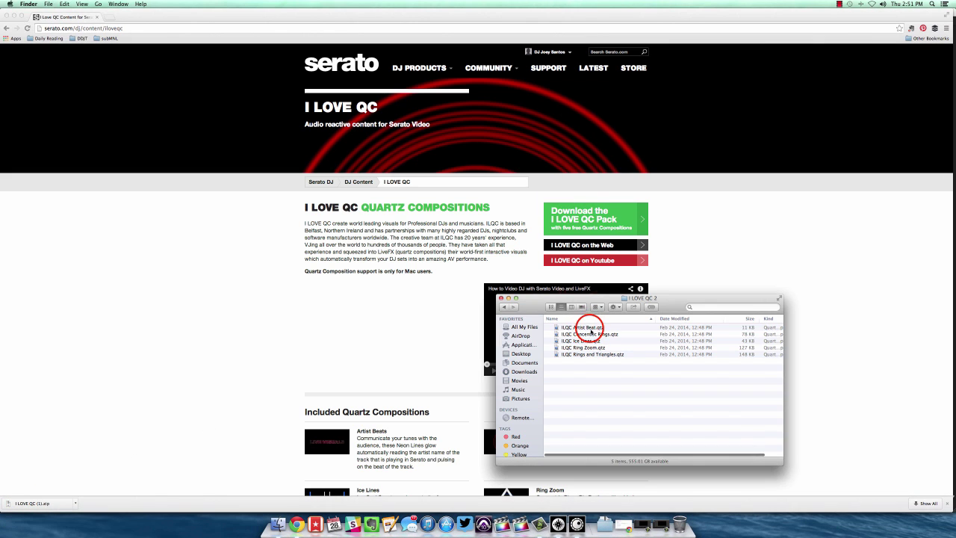
{"action": "left_click", "coordinate": [593, 355], "text": "shift"}
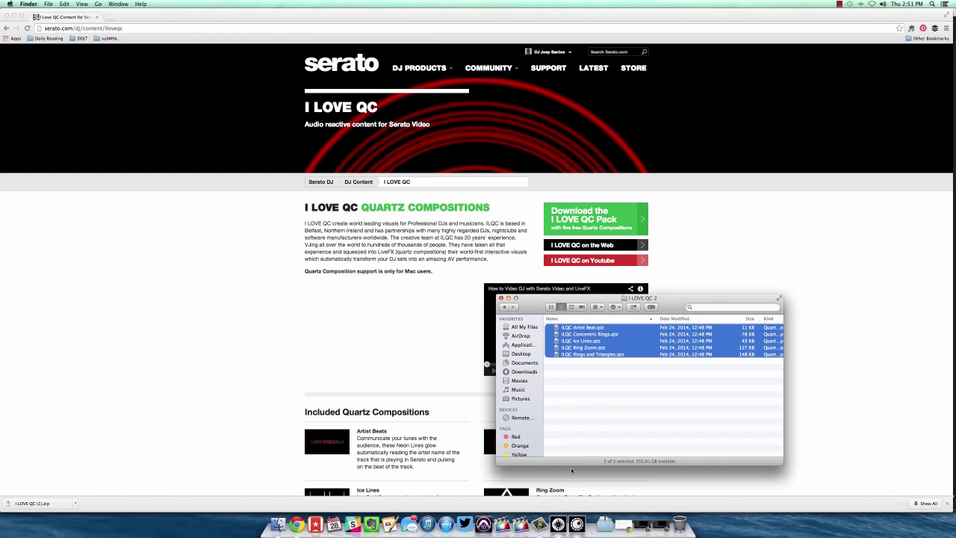
{"action": "left_click", "coordinate": [559, 524]}
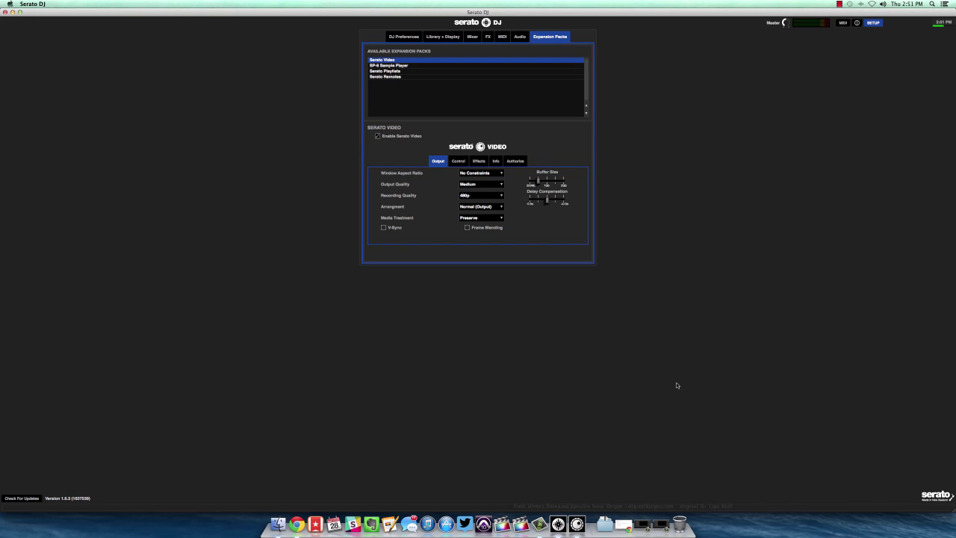
Close SETUP and show the Serato Video mixer panel with the Melt transition beneath the decks.
{"action": "left_click", "coordinate": [872, 23]}
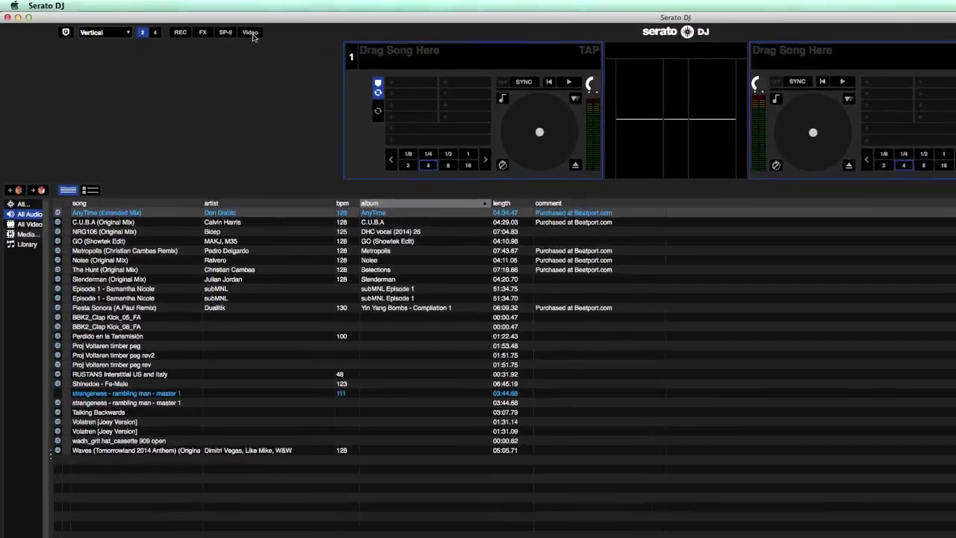
{"action": "left_click", "coordinate": [178, 24]}
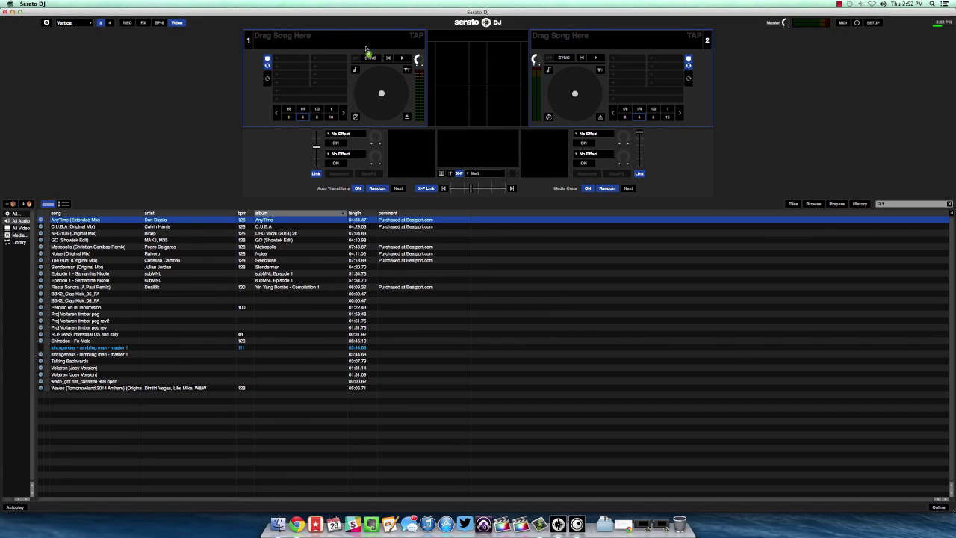
Load AnyTime (Extended Mix) on deck 1 and drop ILQC Ice Lines.qtz into Serato Video's left slot.
{"action": "left_click_drag", "start_coordinate": [366, 49], "coordinate": [367, 42]}
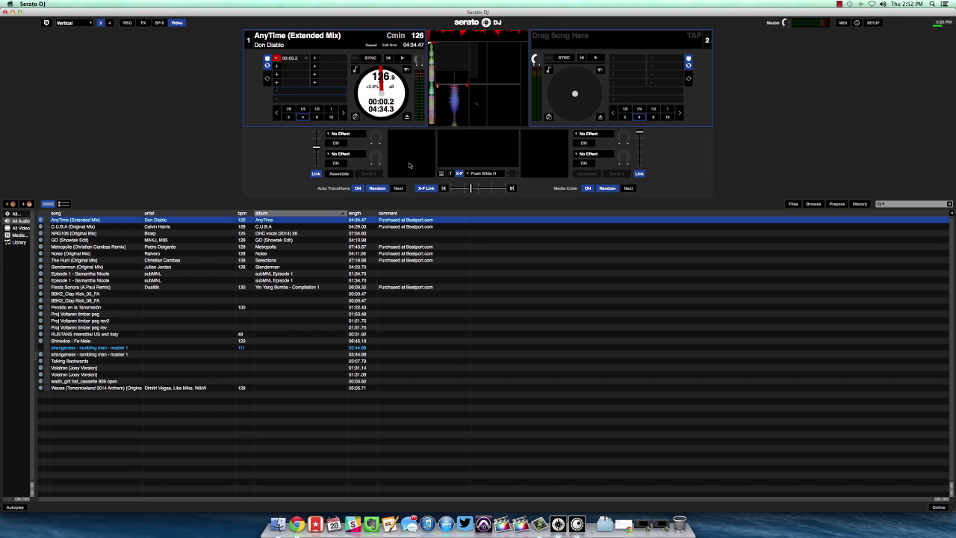
{"action": "left_click", "coordinate": [278, 524]}
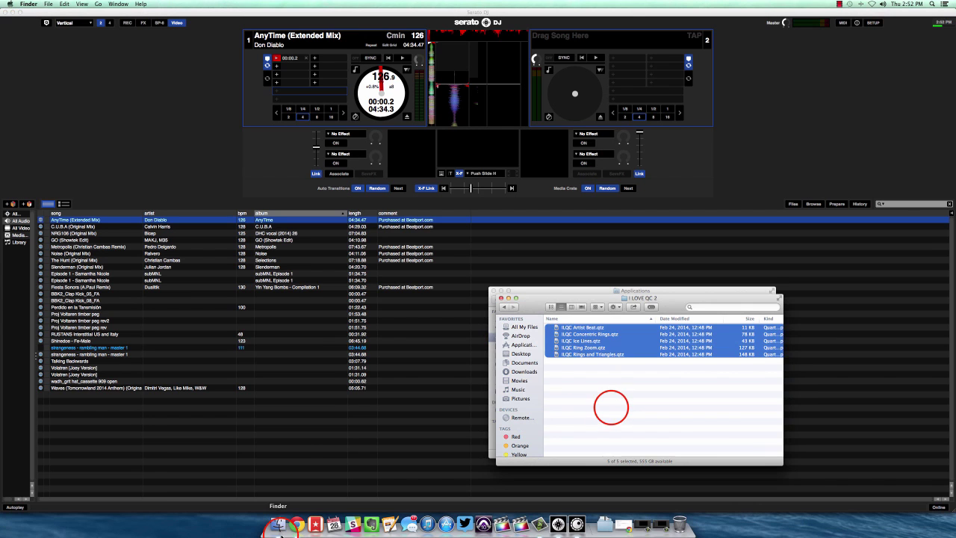
{"action": "left_click_drag", "start_coordinate": [587, 341], "coordinate": [420, 150]}
{"action": "left_click", "coordinate": [241, 164]}
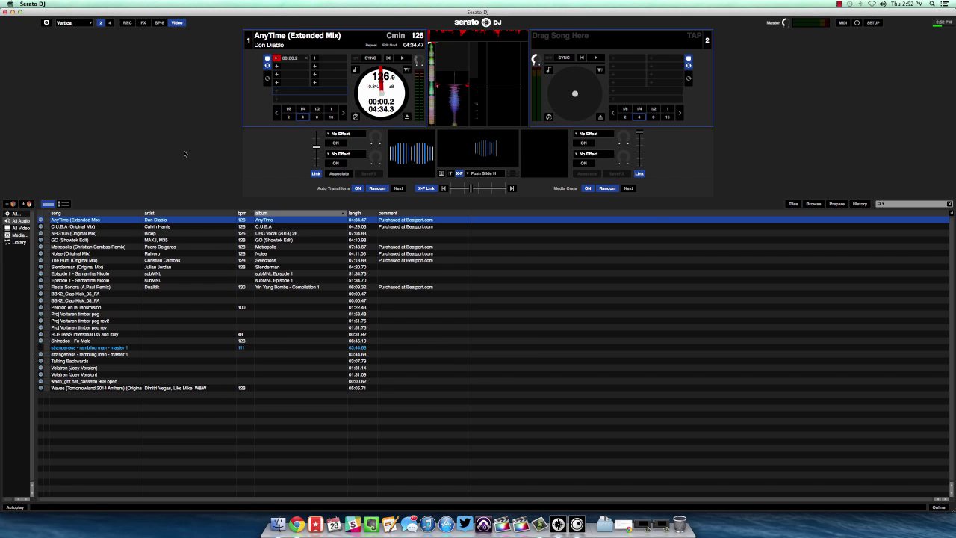
Play AnyTime on deck 1 with the Ice Lines visual, then move the video output window and close it.
{"action": "key", "text": "space"}
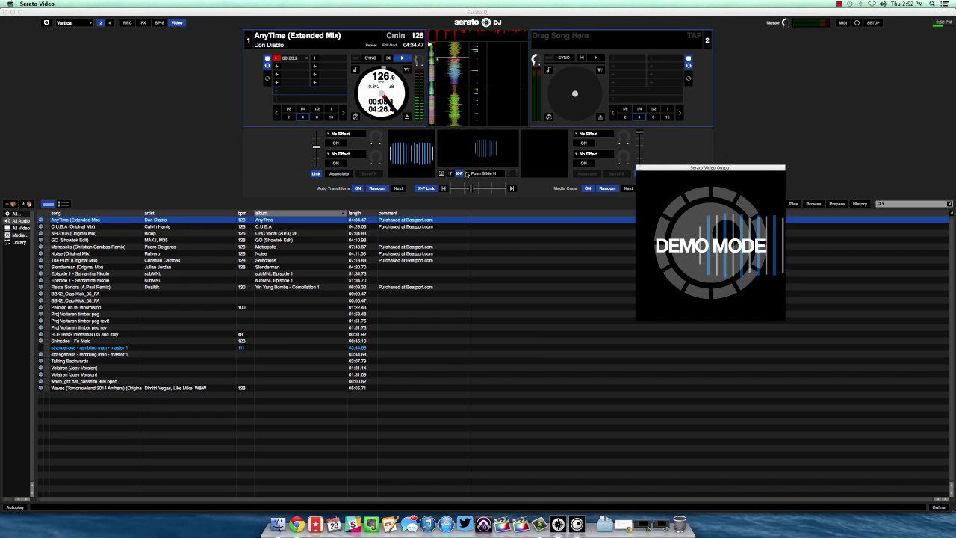
{"action": "left_click_drag", "start_coordinate": [662, 167], "coordinate": [595, 303]}
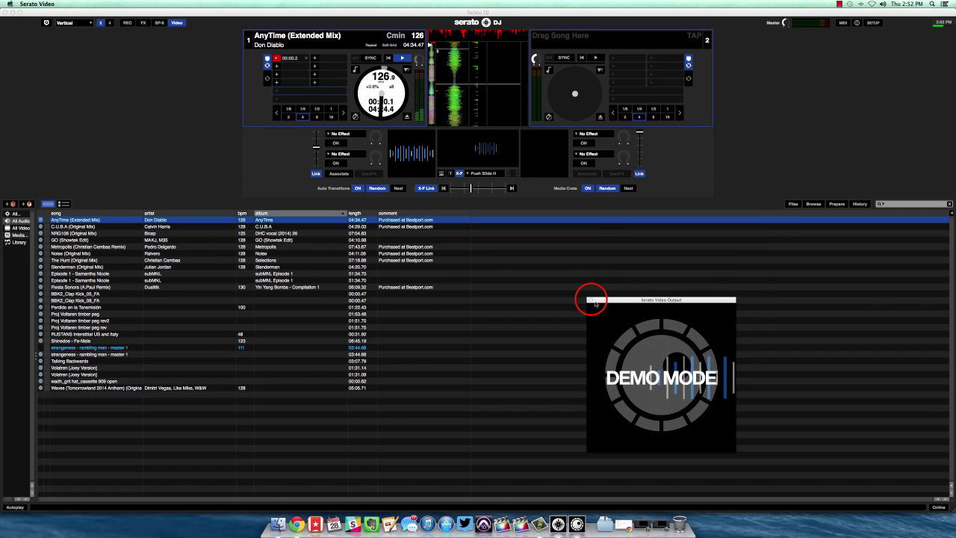
{"action": "left_click", "coordinate": [473, 154]}
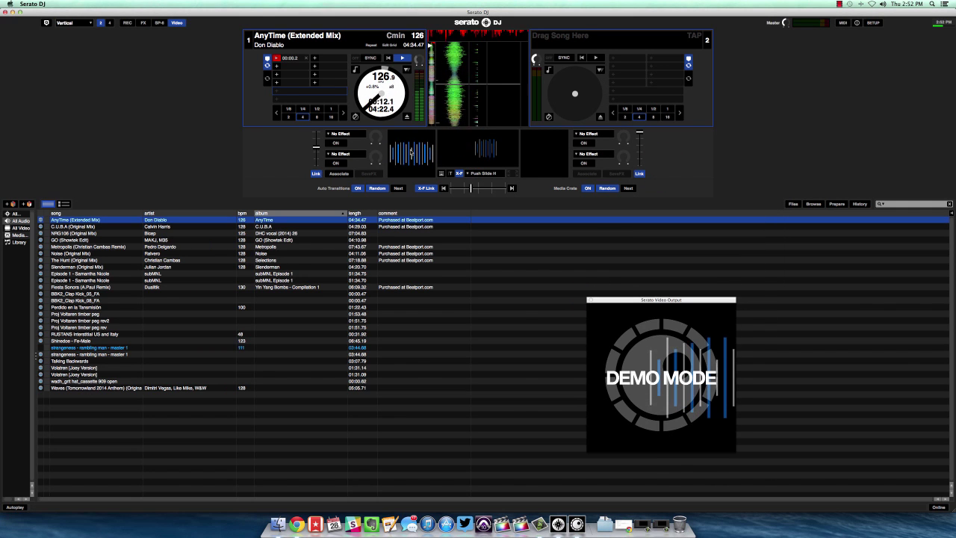
{"action": "left_click", "coordinate": [590, 299]}
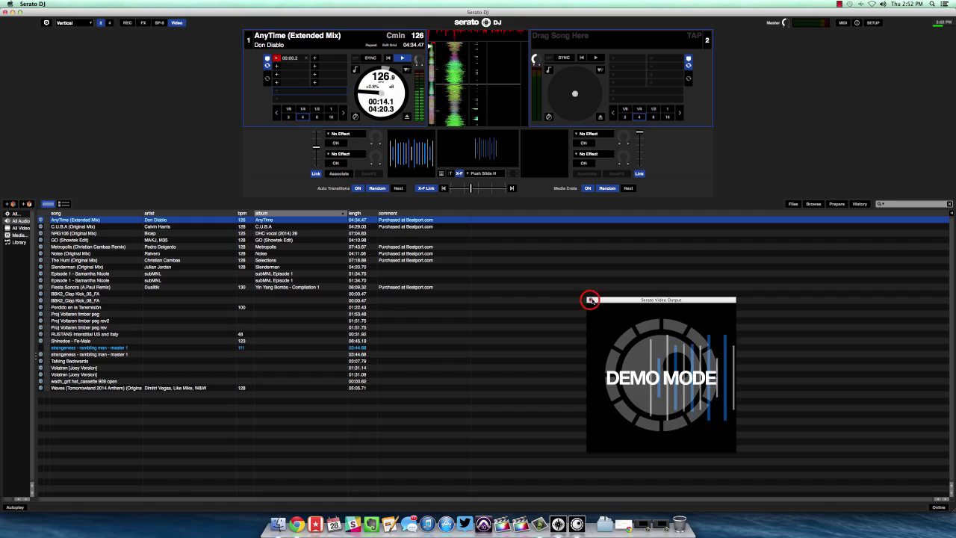